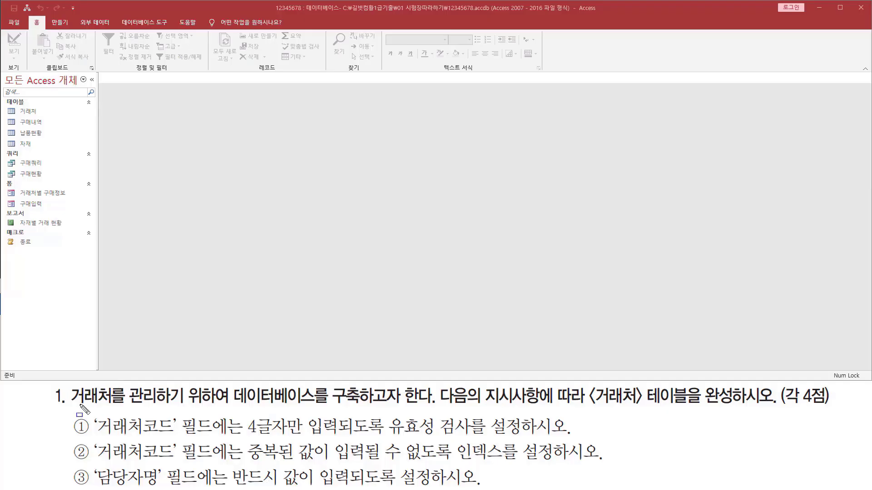
drag(69, 405, 436, 406)
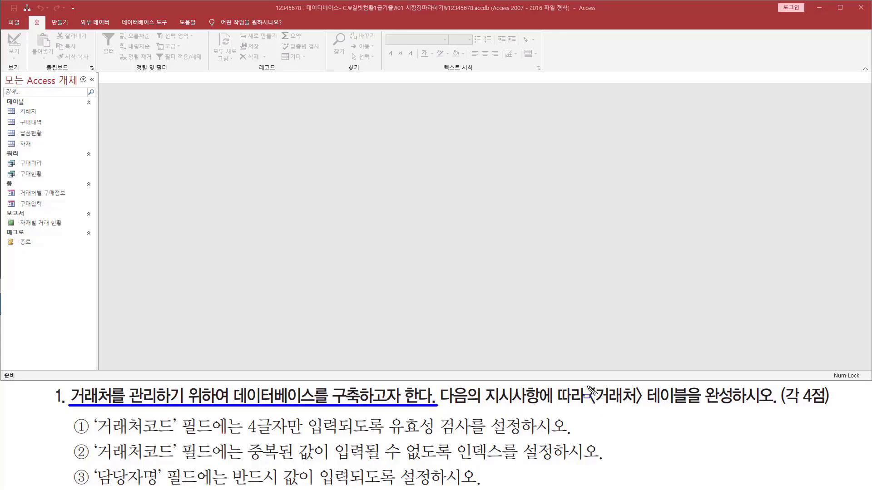
mouse_move(587, 385)
mouse_down()
mouse_move(589, 410)
mouse_move(824, 407)
mouse_up()
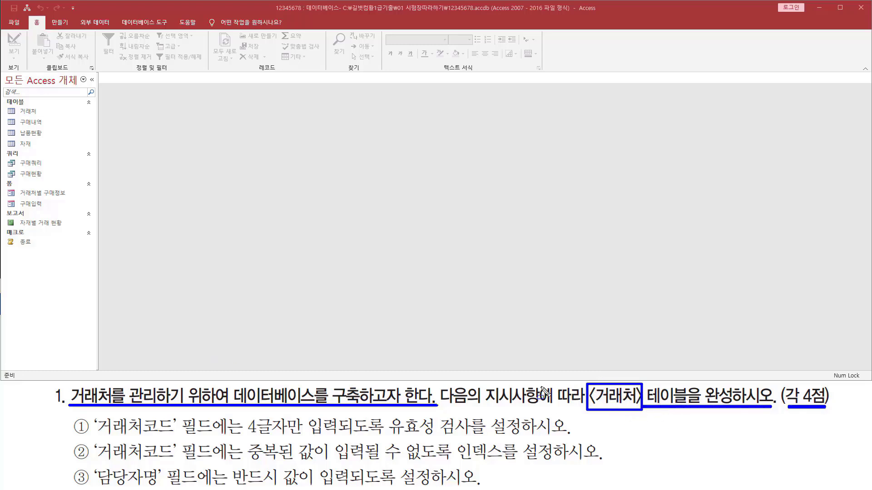
key(Escape)
Open the 거래처 table in Design view and select its 거래처코드 field
click(39, 112)
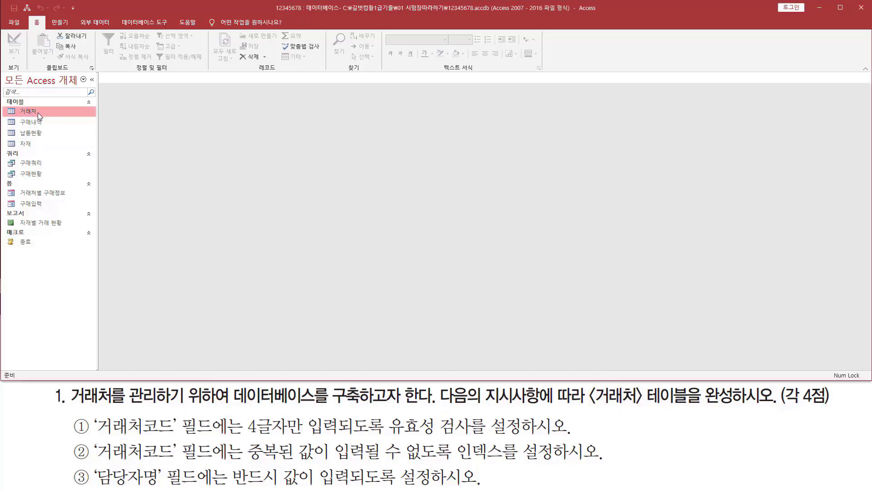
right_click(36, 111)
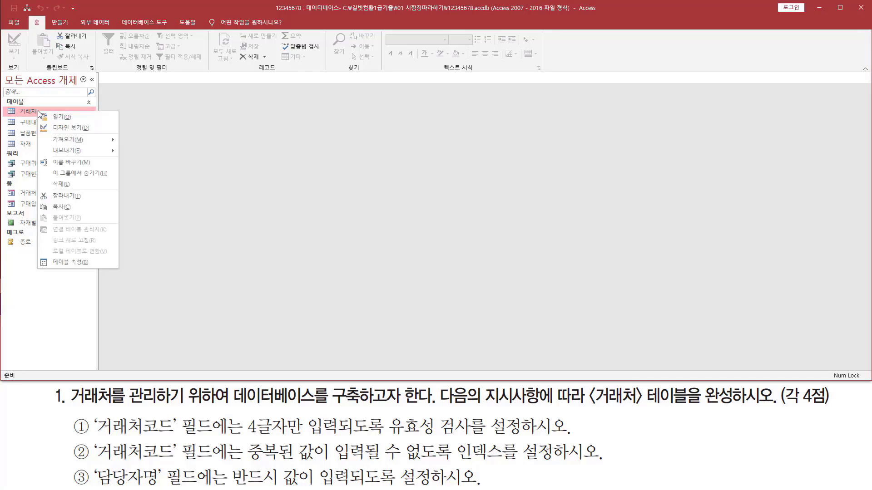
click(66, 129)
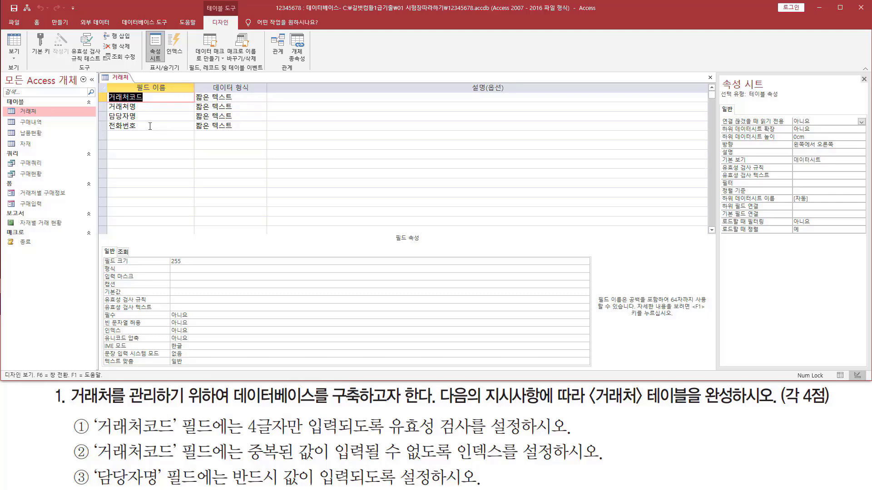
click(149, 97)
key(ctrl+2)
drag(109, 100, 145, 100)
drag(248, 438, 572, 439)
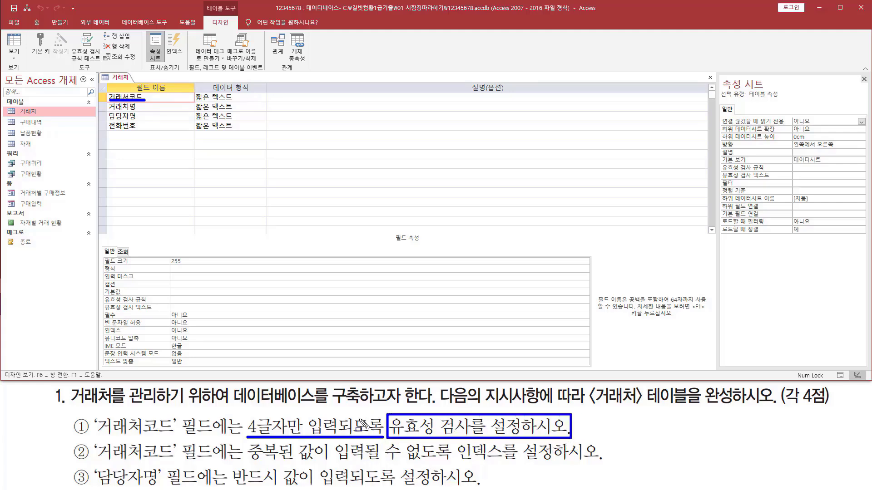
key(Escape)
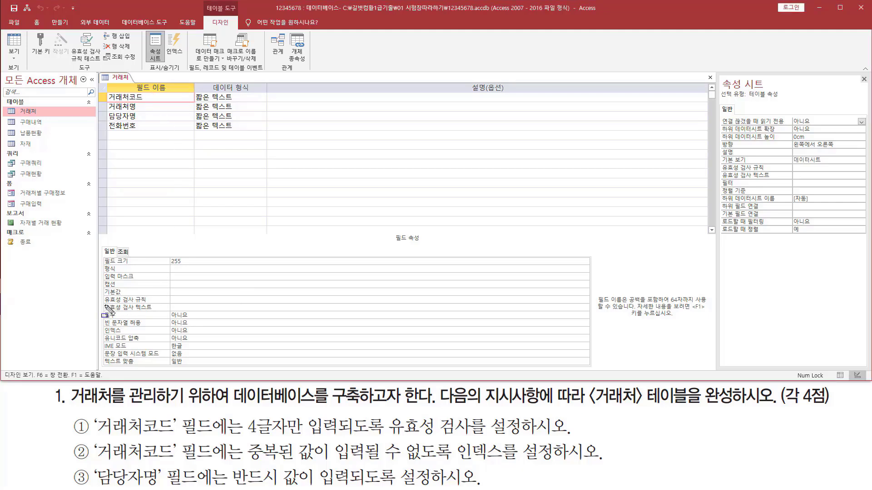
drag(104, 304, 230, 305)
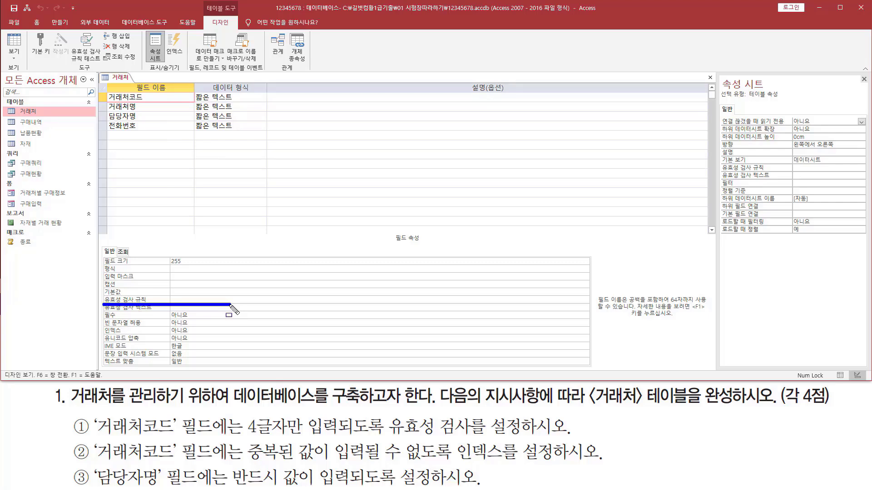
Set the validation rule of the 거래처코드 field to Len([거래처코드])=4 so only four characters are accepted
click(209, 302)
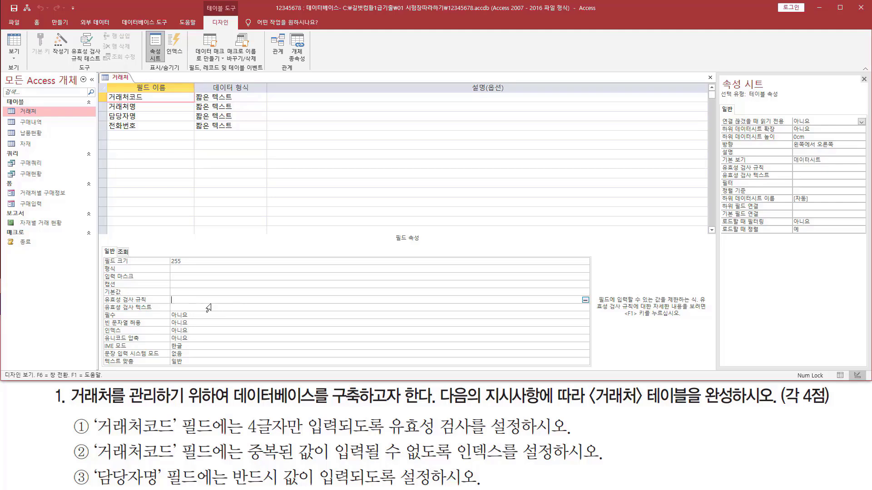
text(len)
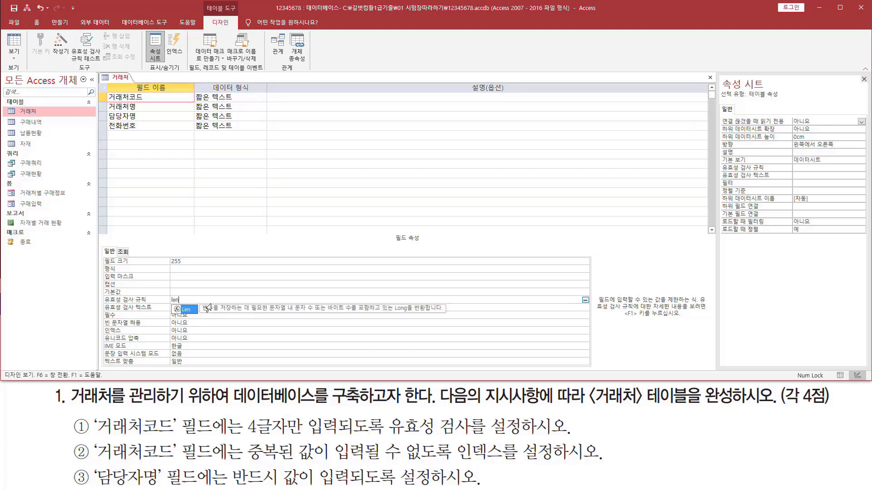
text(()
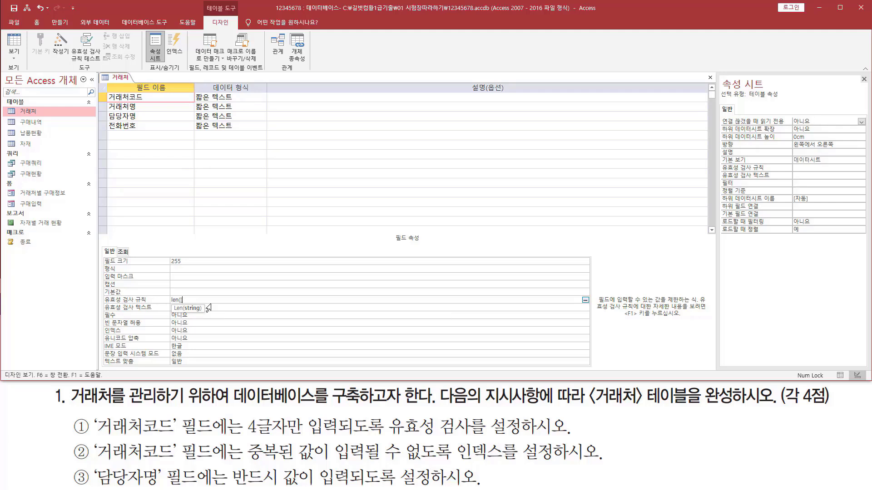
text([거래처코드]))
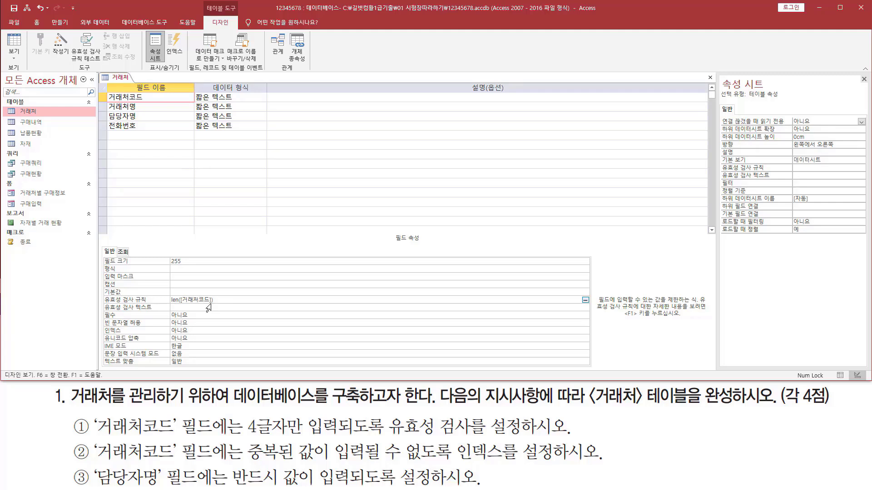
text(=4)
key(alt+Tab)
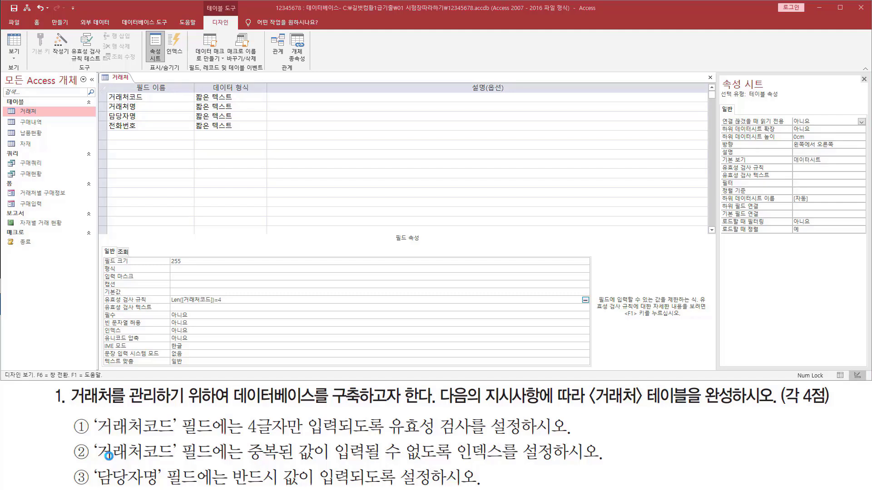
drag(96, 459, 551, 461)
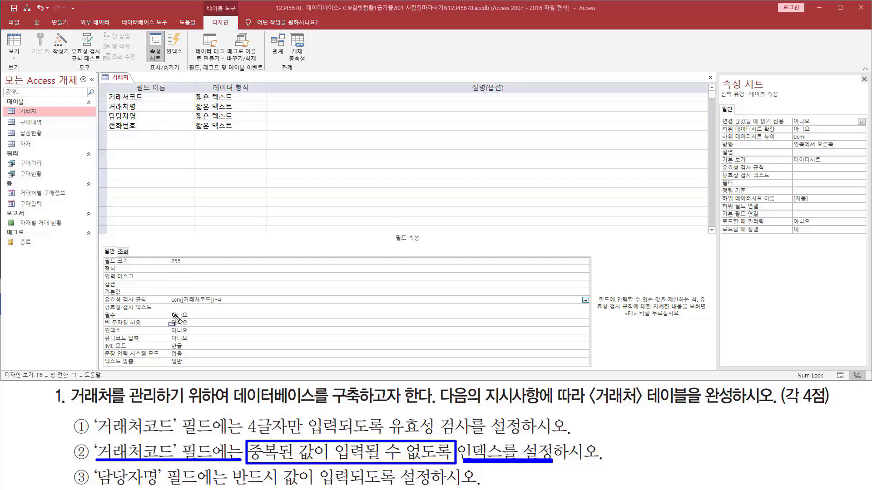
drag(105, 334, 192, 335)
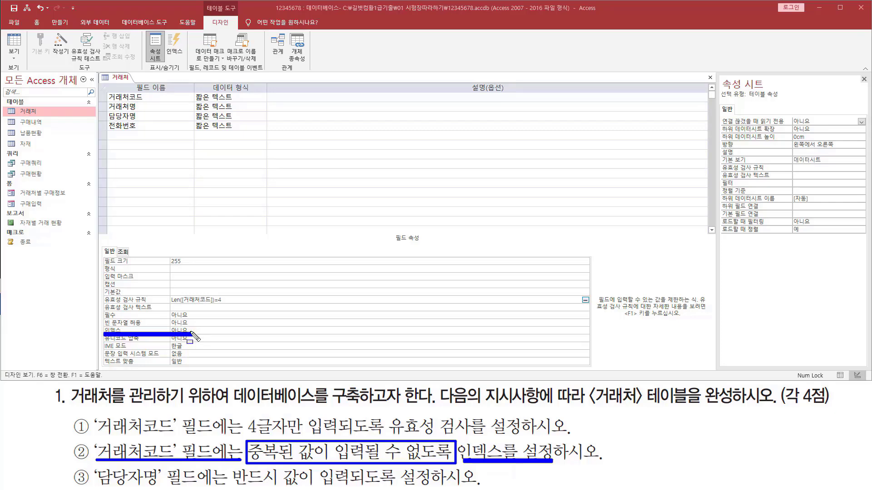
key(Escape)
Set the index property (인덱스) of the 거래처코드 field to 예(중복 불가능) to disallow duplicates
click(197, 330)
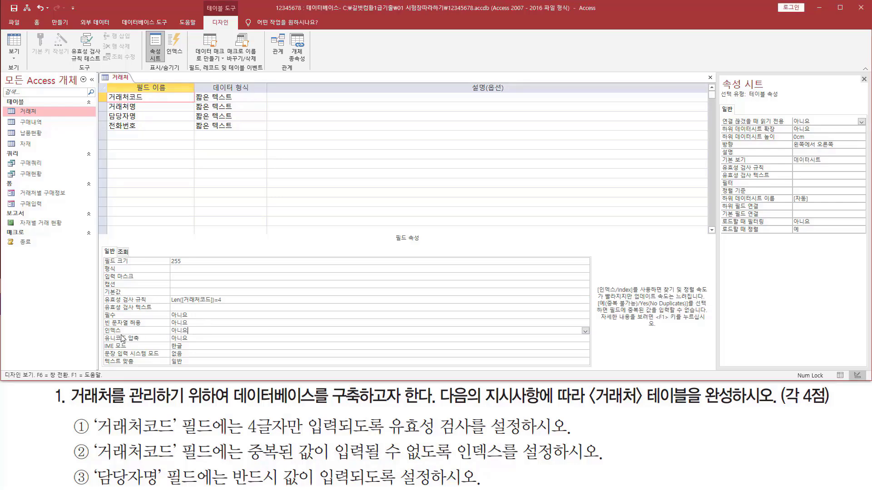
click(585, 331)
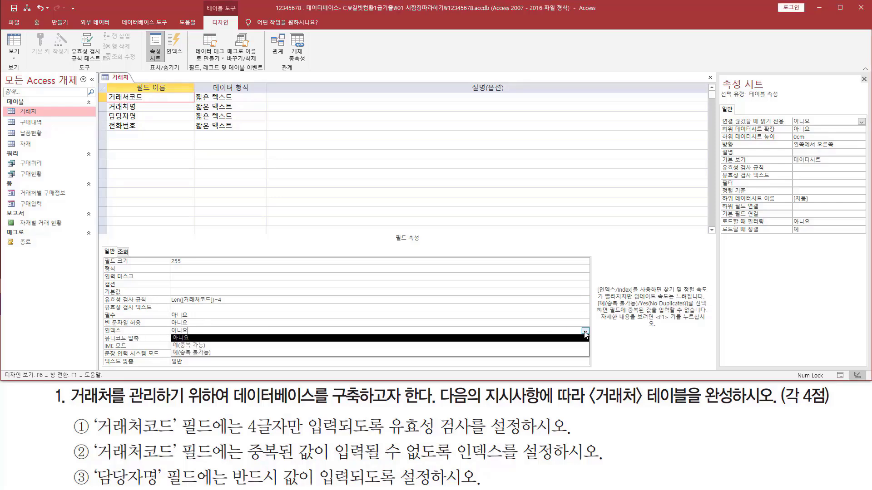
click(224, 354)
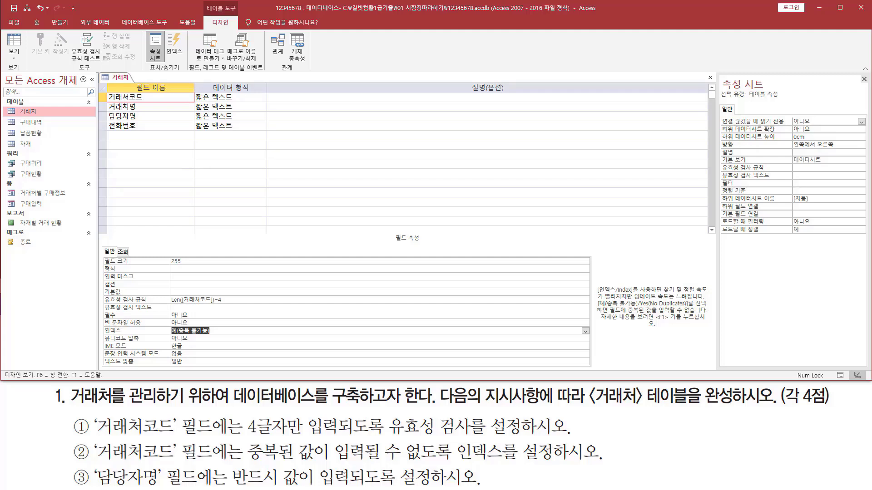
Make the 담당자명 field mandatory by setting its required property (필수) to 예
click(150, 117)
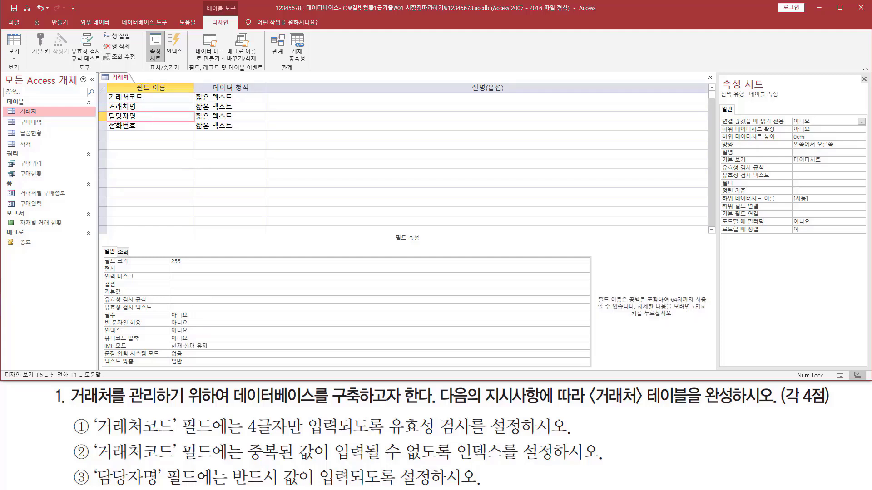
drag(110, 121, 142, 120)
mouse_move(103, 311)
mouse_down()
mouse_move(121, 313)
mouse_move(103, 319)
mouse_up()
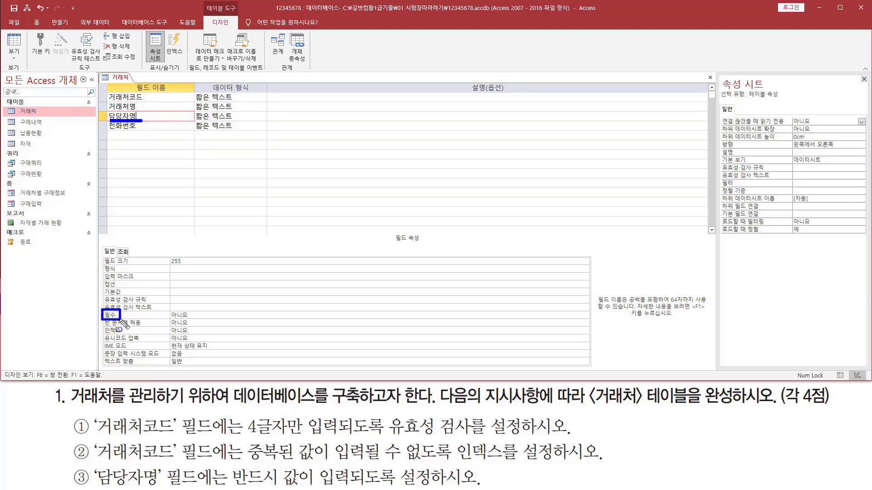
click(187, 315)
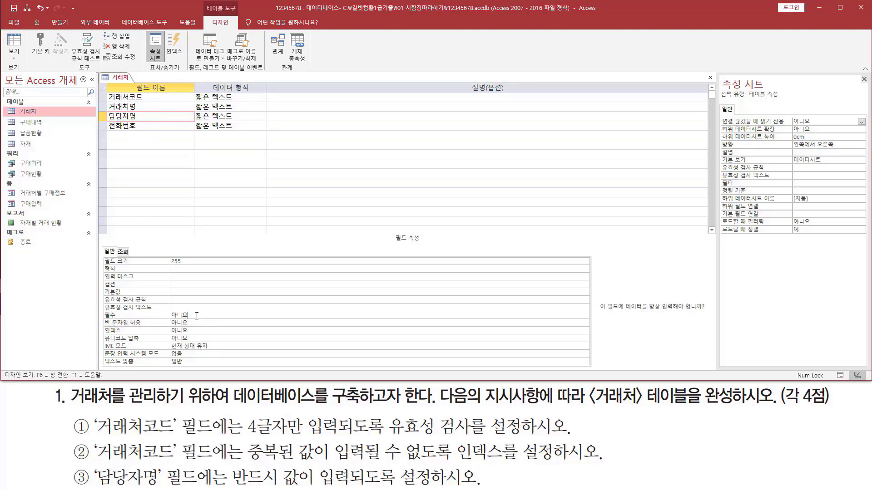
click(585, 316)
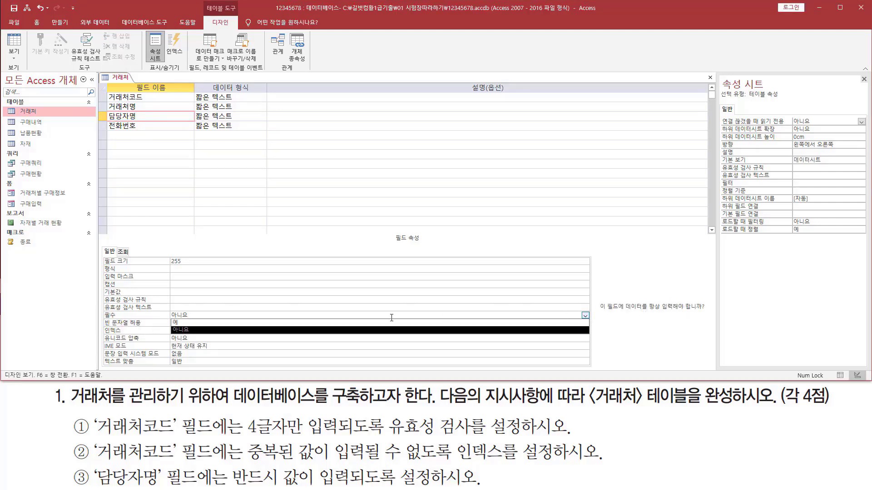
click(177, 323)
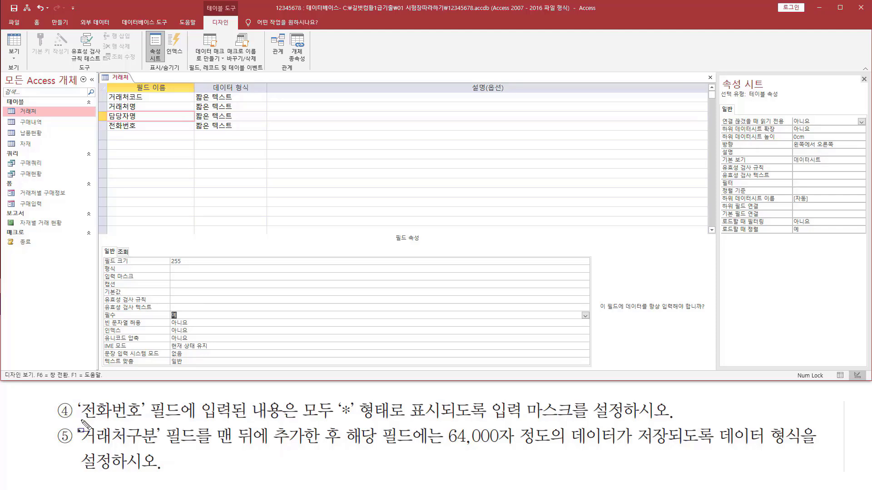
drag(81, 420, 173, 419)
mouse_move(297, 419)
mouse_down()
mouse_move(596, 423)
mouse_move(576, 421)
mouse_up()
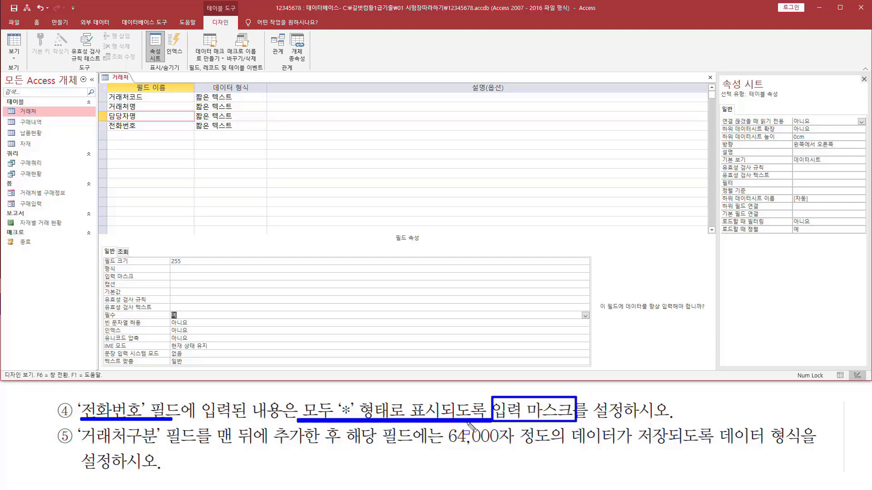
key(Escape)
Set the input mask (입력 마스크) of the 전화번호 field to Password so entries display as asterisks
click(156, 125)
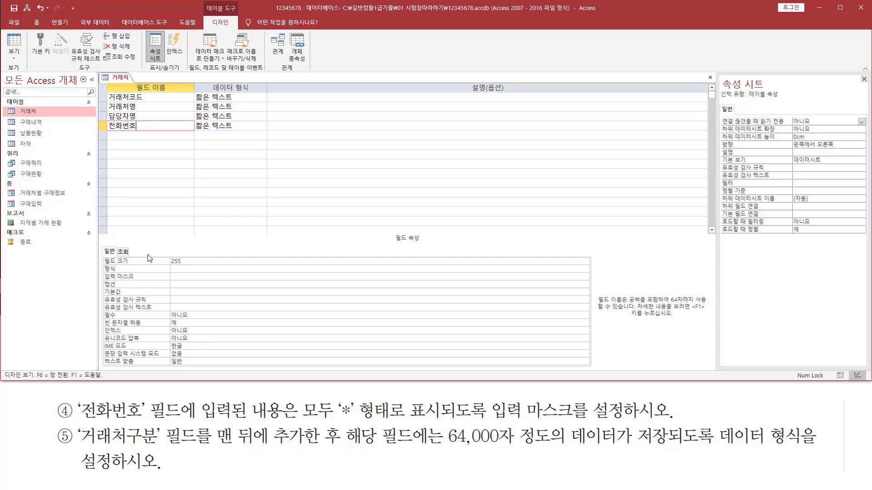
click(159, 278)
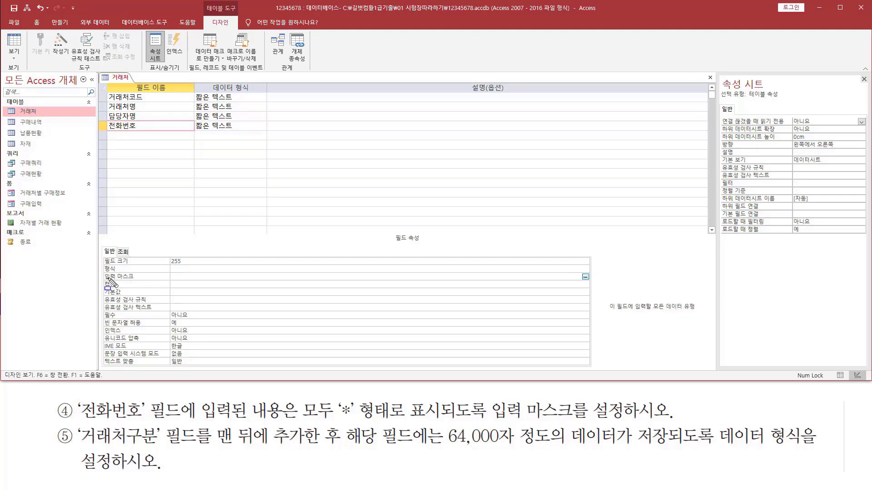
drag(105, 281, 196, 282)
key(Escape)
text(ㅔㅁ)
key(Return)
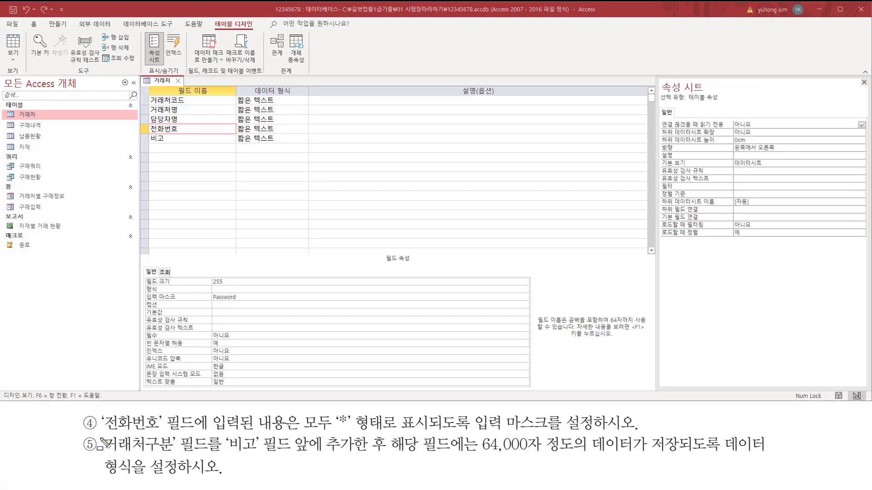
mouse_move(100, 435)
mouse_down()
mouse_move(145, 454)
mouse_move(383, 454)
mouse_up()
drag(150, 144, 167, 134)
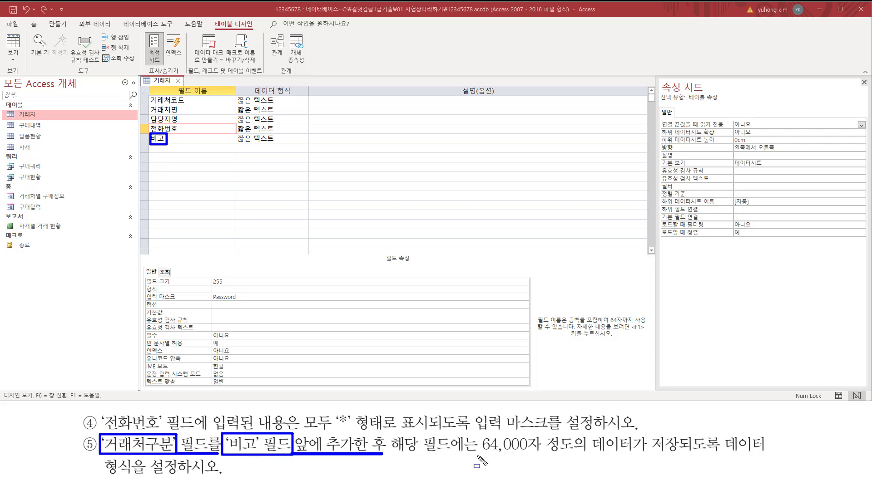
drag(477, 456, 645, 456)
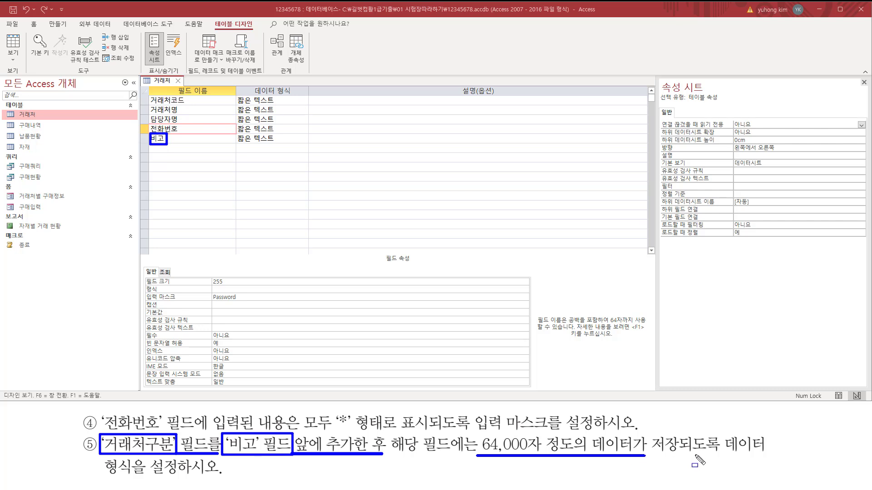
drag(721, 433, 771, 468)
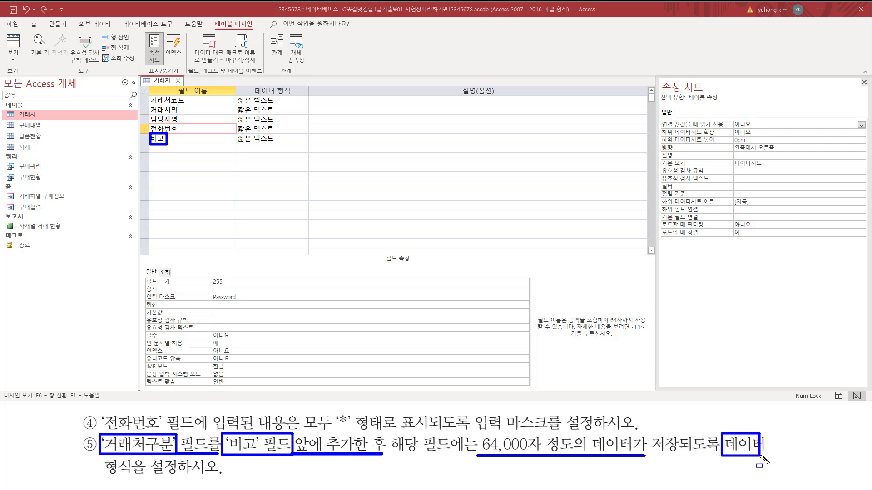
drag(105, 456, 179, 480)
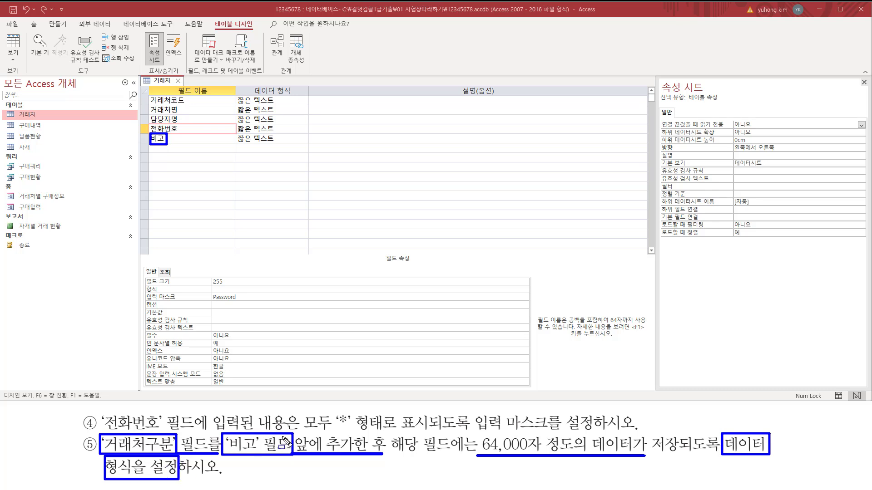
key(e)
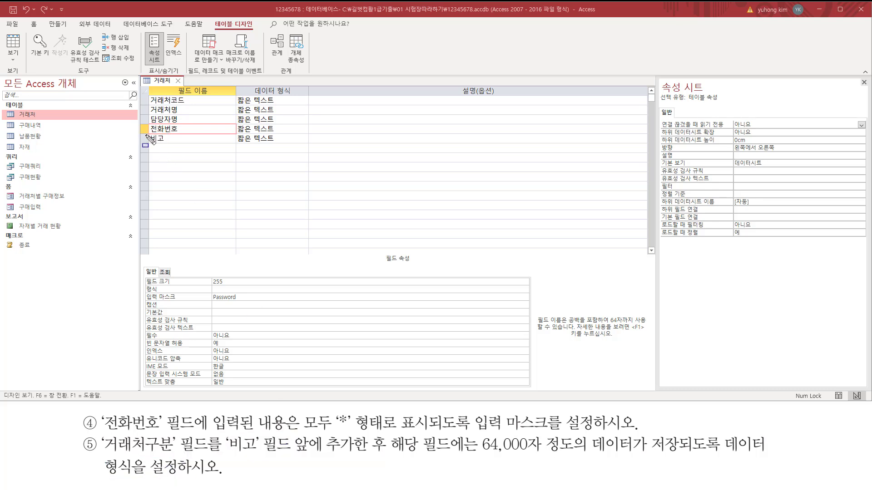
drag(144, 134, 187, 135)
mouse_move(99, 435)
mouse_down()
mouse_move(99, 444)
mouse_move(222, 456)
mouse_up()
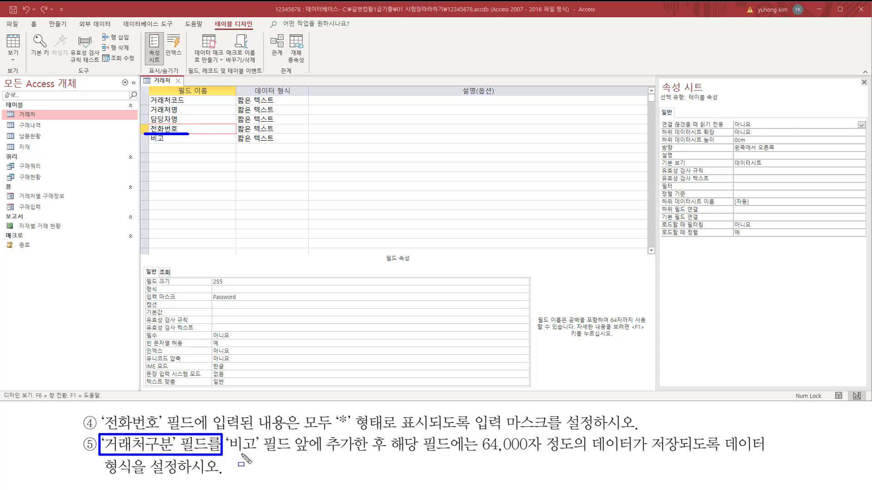
drag(322, 454, 355, 454)
key(Escape)
Insert a new field named 거래처구분 directly before the 비고 field in the 거래처 table design
click(146, 138)
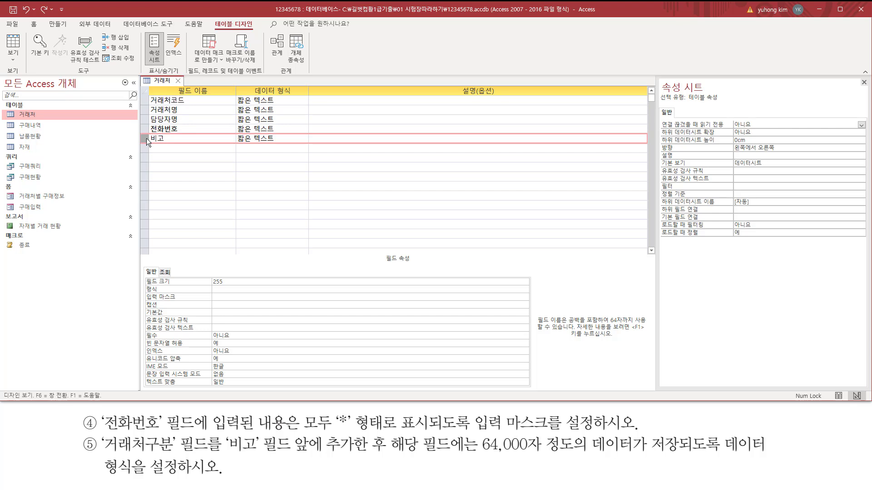
right_click(146, 138)
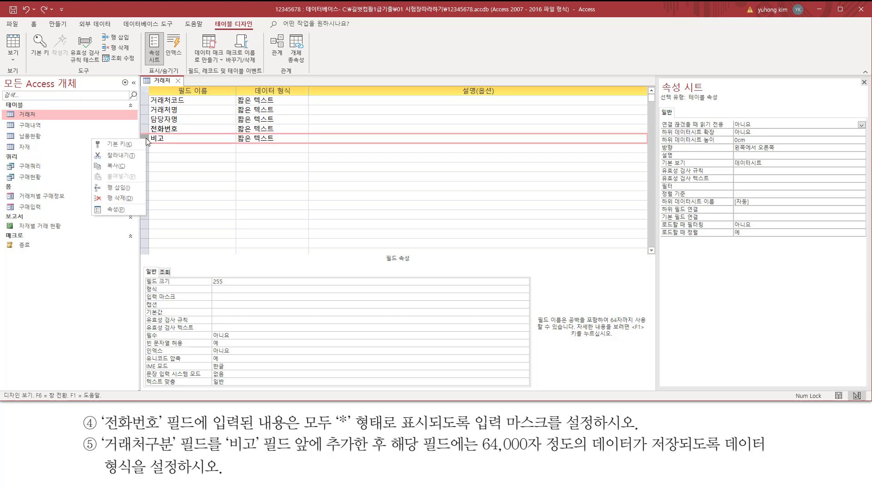
click(132, 188)
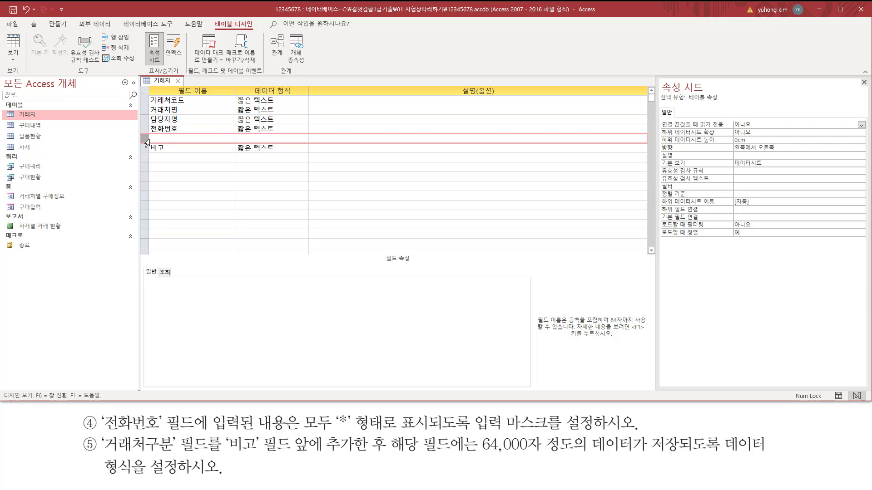
click(193, 139)
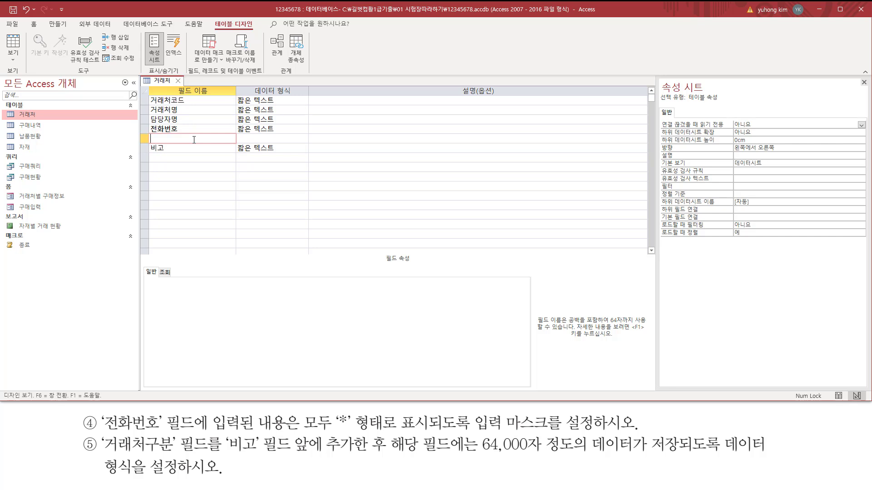
text(거래처구부)
click(226, 140)
Set the data type of the 거래처구분 field to 긴 텍스트 and close the table, saving its design changes
click(253, 139)
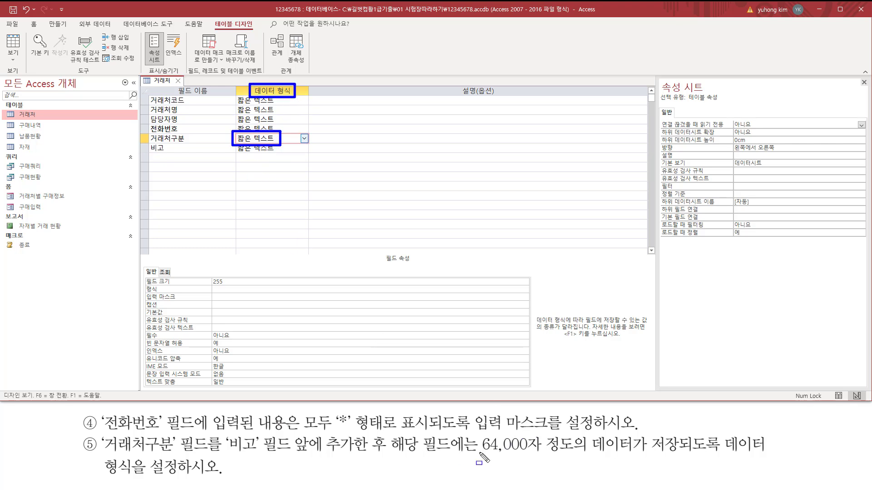
drag(478, 452, 678, 453)
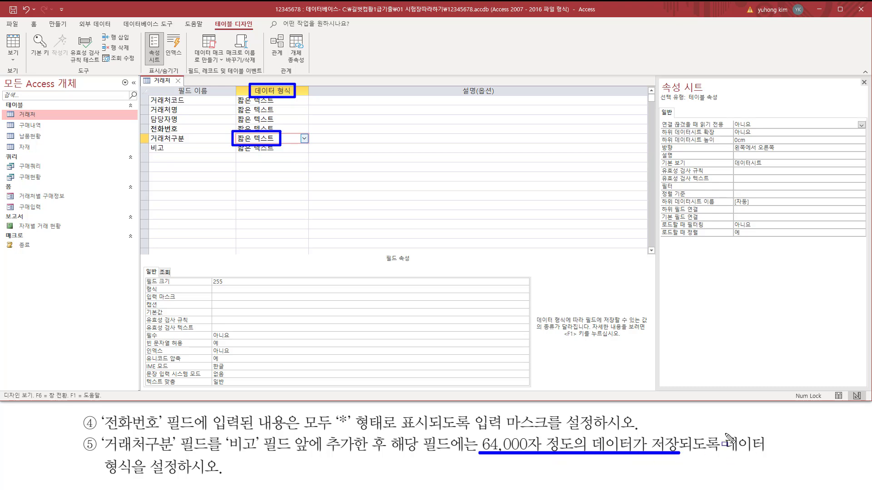
mouse_move(723, 431)
mouse_down()
mouse_move(747, 456)
mouse_move(769, 457)
mouse_up()
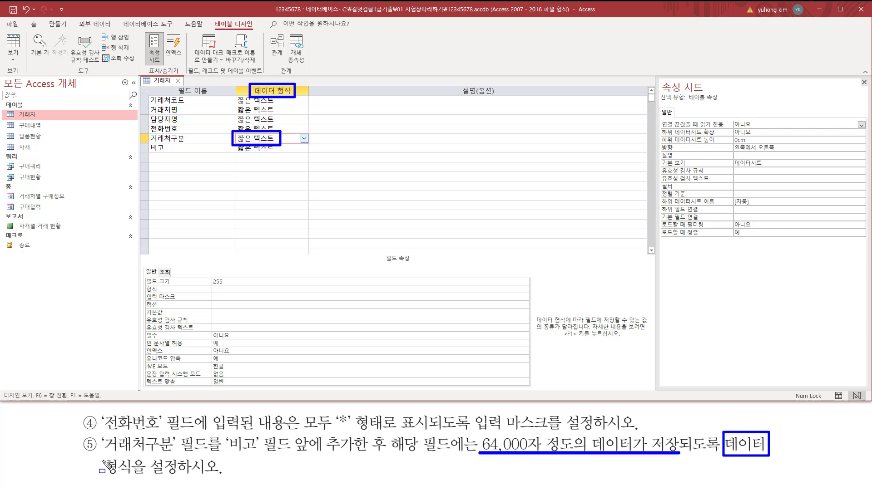
drag(99, 457, 135, 479)
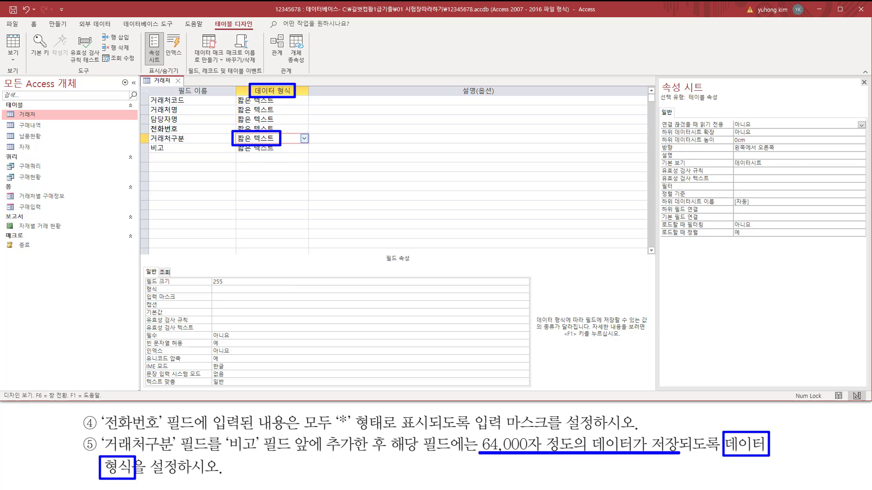
key(Right)
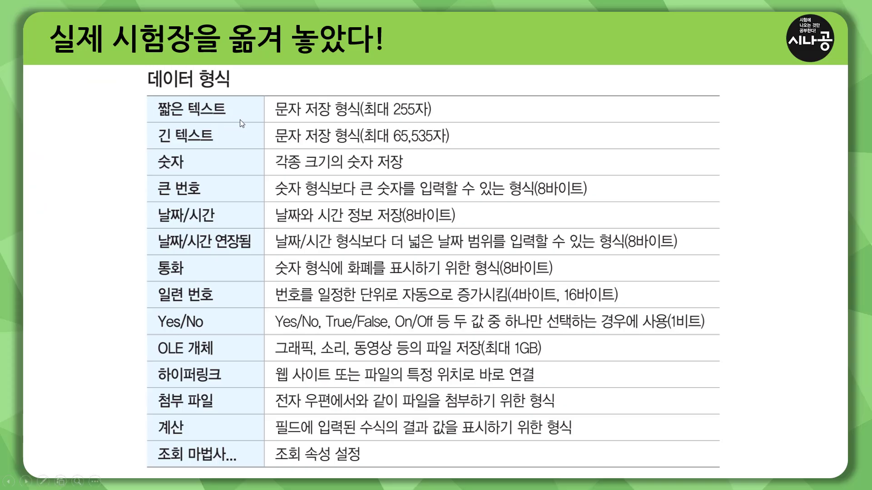
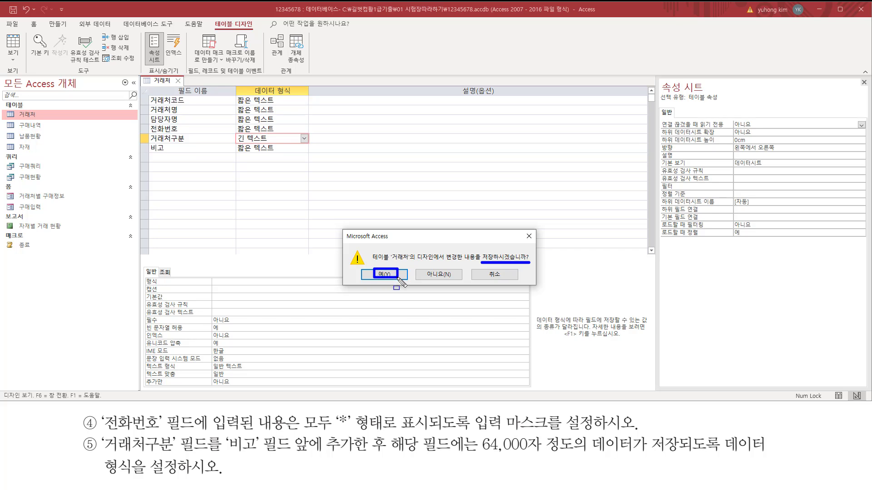
click(384, 275)
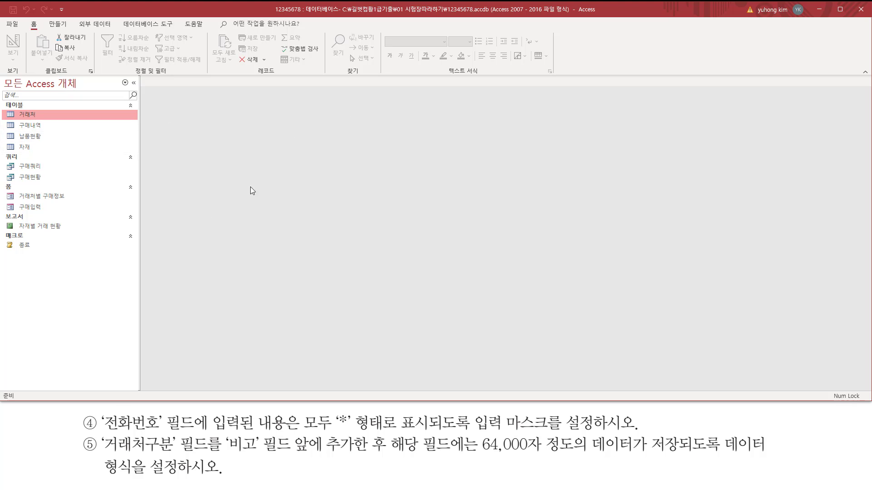
Open the 거래처 table in Datasheet view to check the new field settings
drag(4, 107, 88, 123)
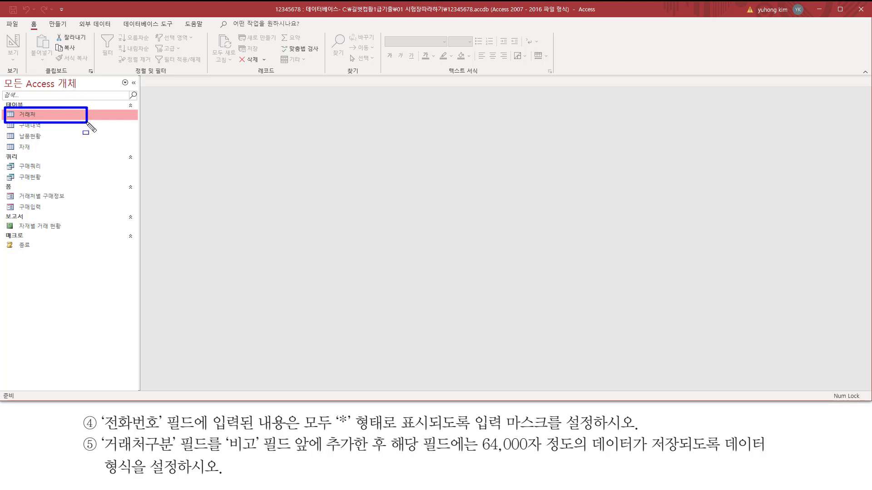
key(Escape)
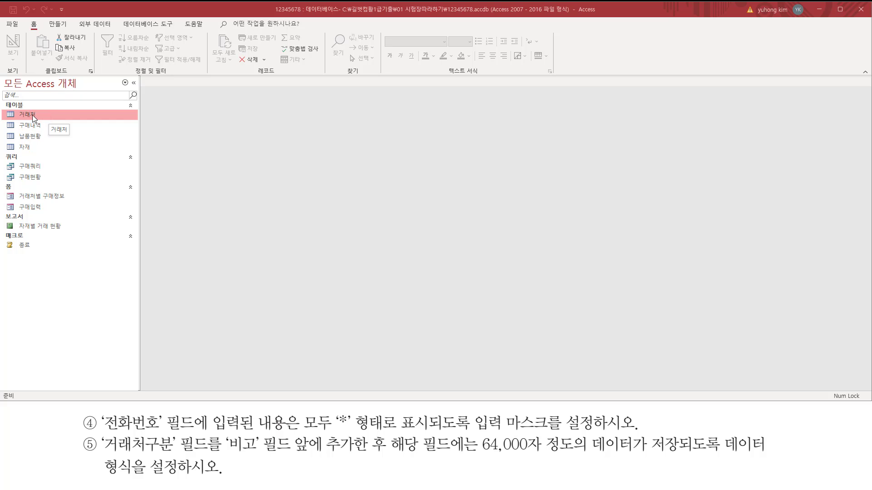
double_click(32, 116)
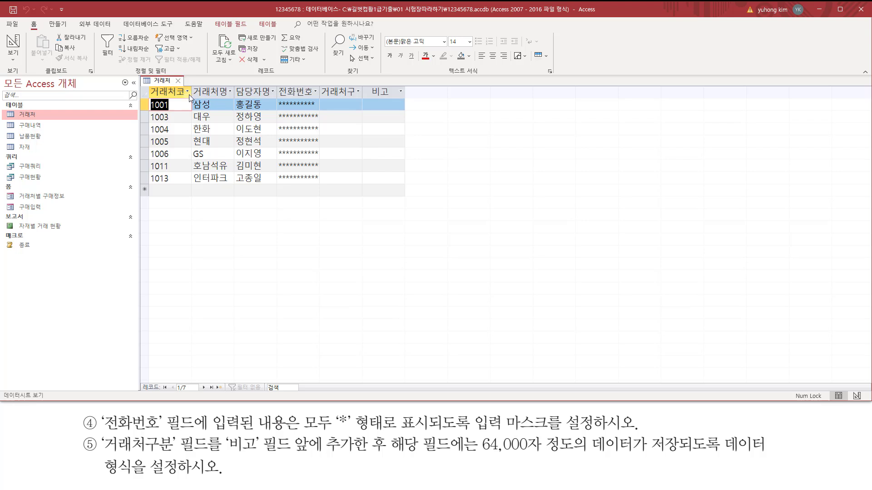
Test the 거래처코드 validation rule by entering the five-character code 10130 in a new record
click(162, 188)
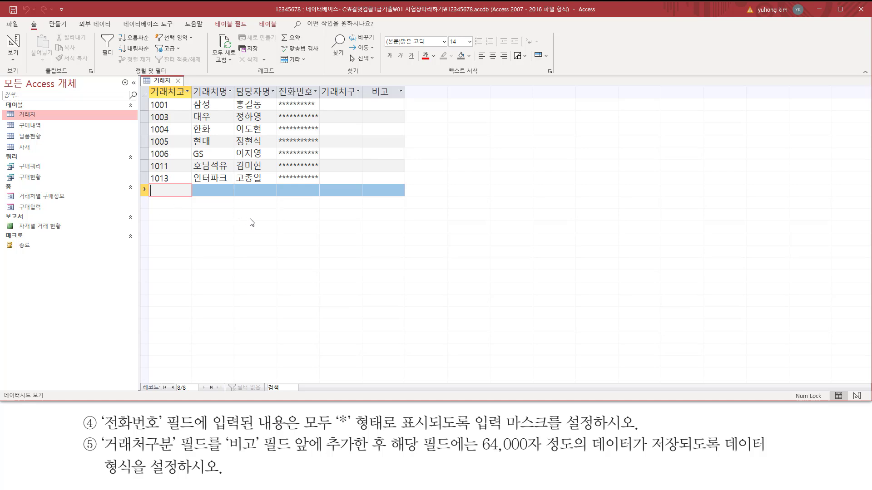
text(10130)
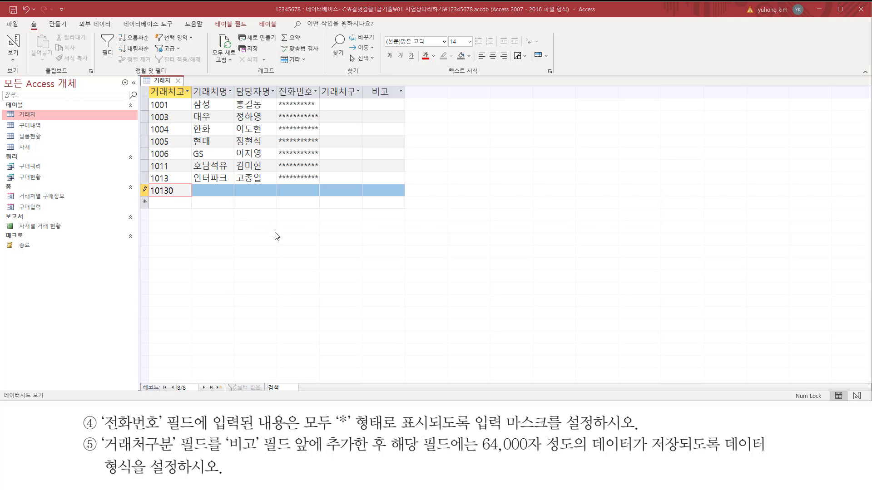
key(Return)
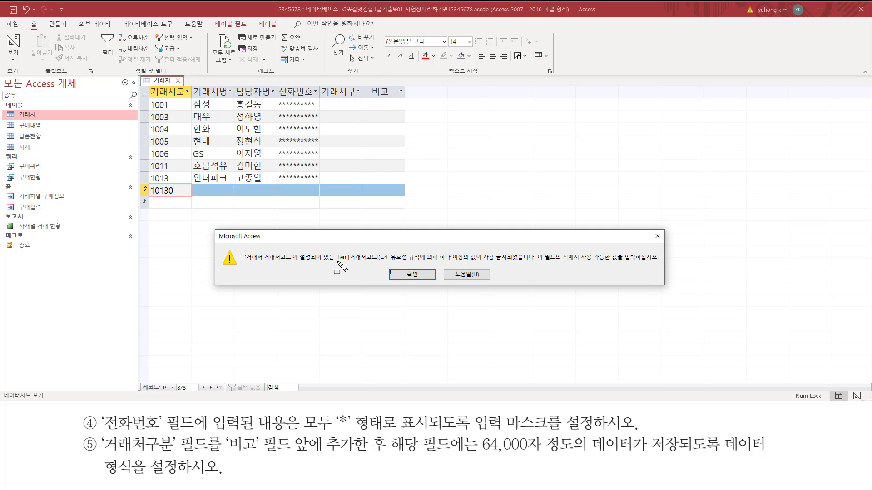
drag(334, 262, 388, 263)
drag(391, 262, 533, 262)
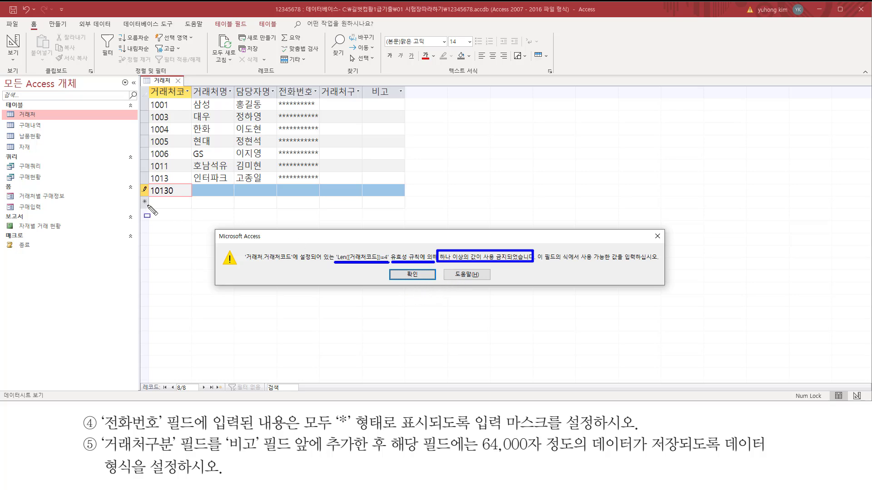
drag(150, 197, 174, 197)
key(Escape)
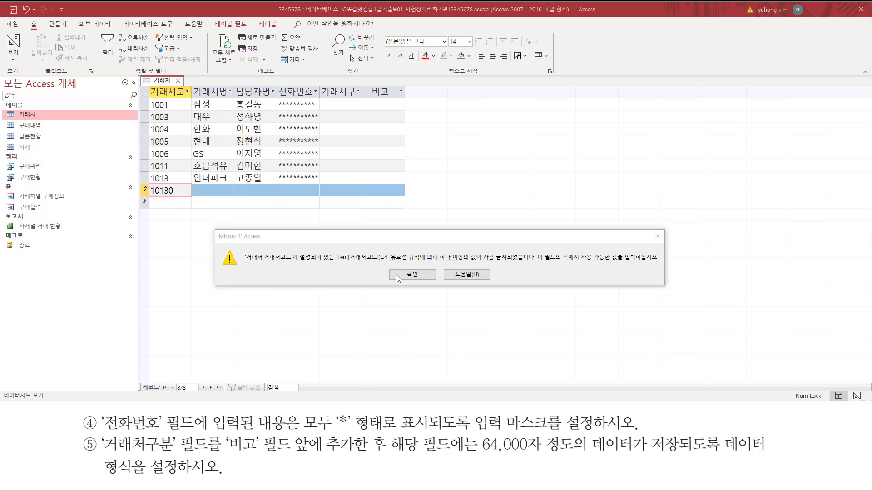
click(412, 275)
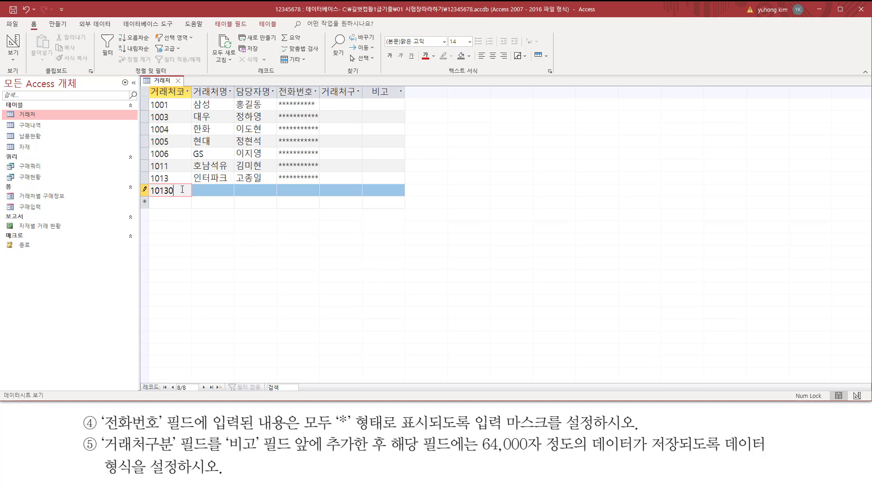
Shorten the new record's 거래처코드 to 1013 and try to save it with 담당자명 left empty
key(BackSpace)
key(Down)
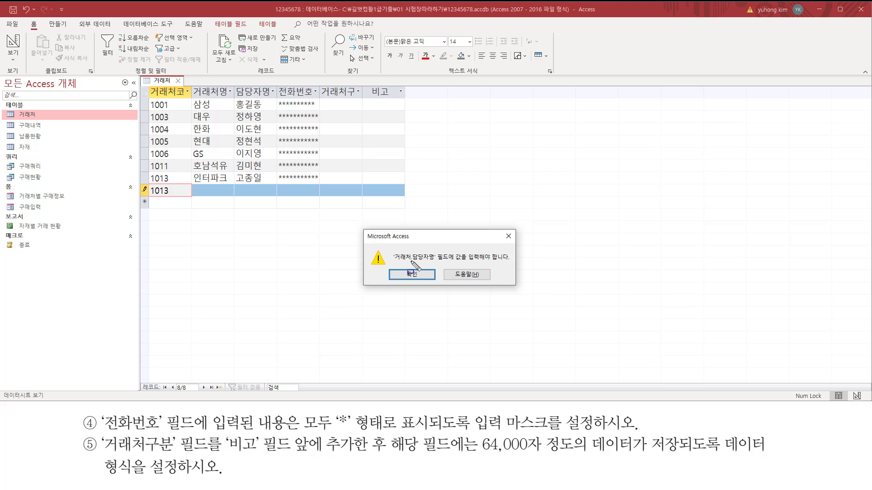
drag(399, 262, 434, 263)
drag(454, 262, 506, 262)
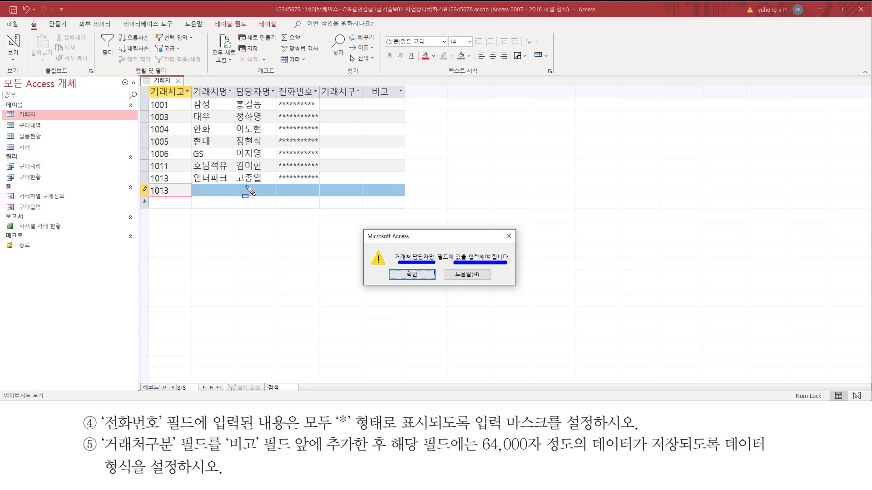
drag(233, 85, 273, 101)
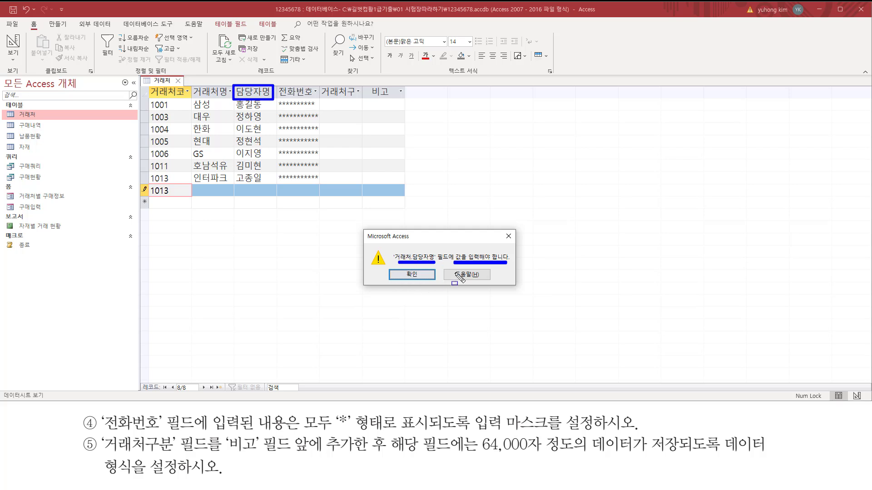
drag(237, 194, 270, 194)
key(Escape)
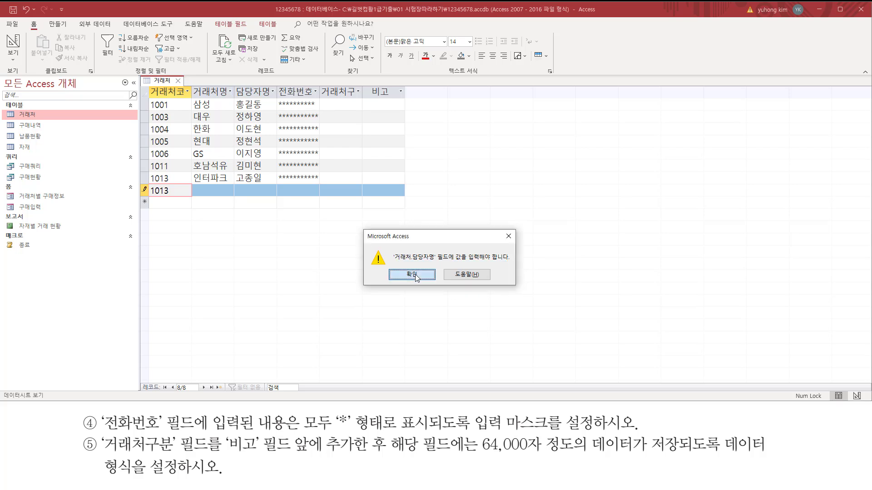
click(412, 275)
Enter 시나공 as the new record's 담당자명 and try to save it with the duplicate code 1013
click(245, 191)
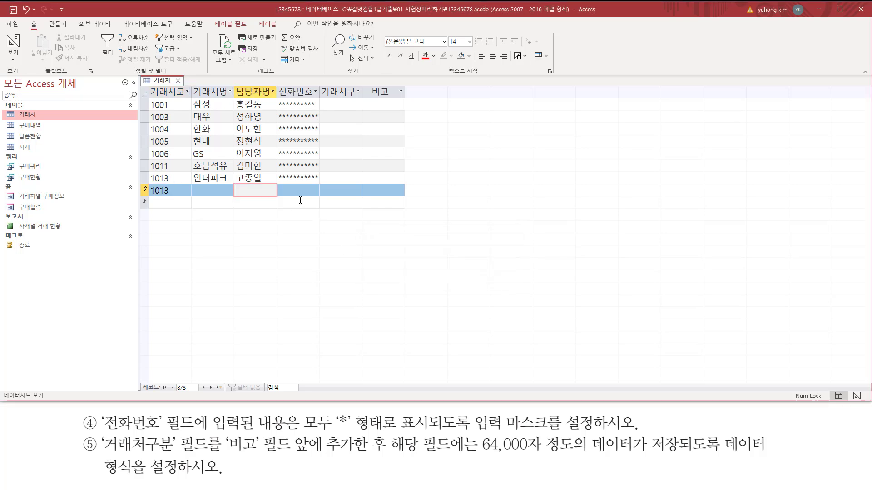
text(시나공)
click(300, 200)
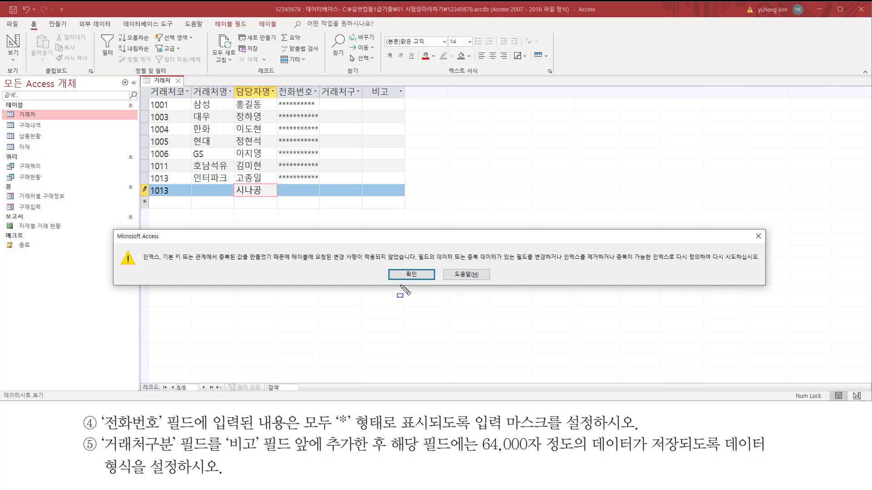
drag(143, 262, 416, 263)
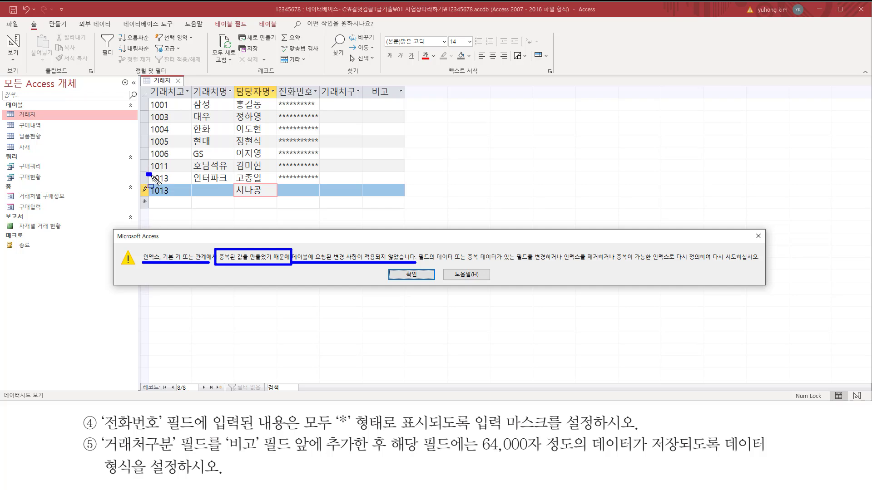
mouse_move(146, 172)
mouse_down()
mouse_move(174, 183)
mouse_move(173, 197)
mouse_up()
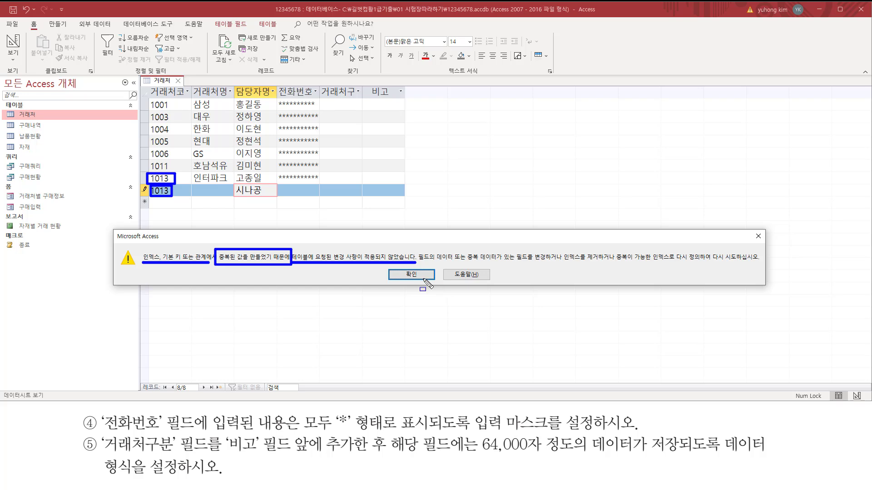
drag(389, 279, 427, 280)
click(412, 275)
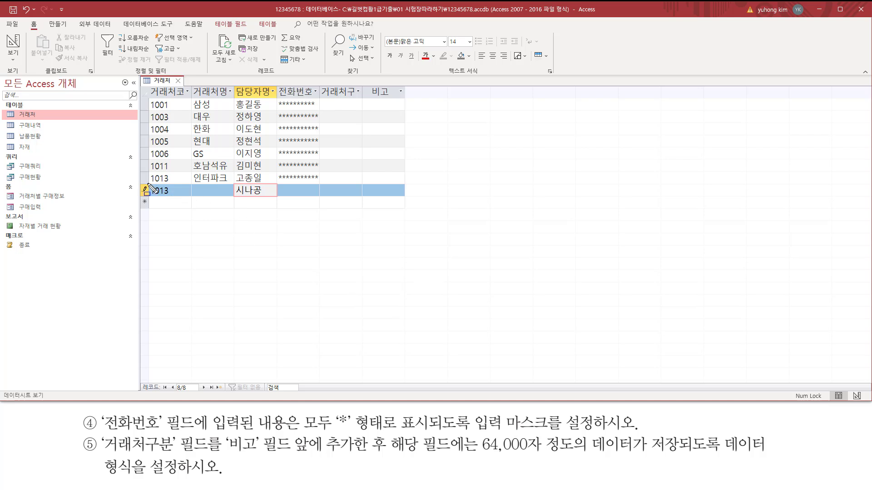
Discard the unsaved test record at the end of the 거래처 table
drag(146, 183, 324, 198)
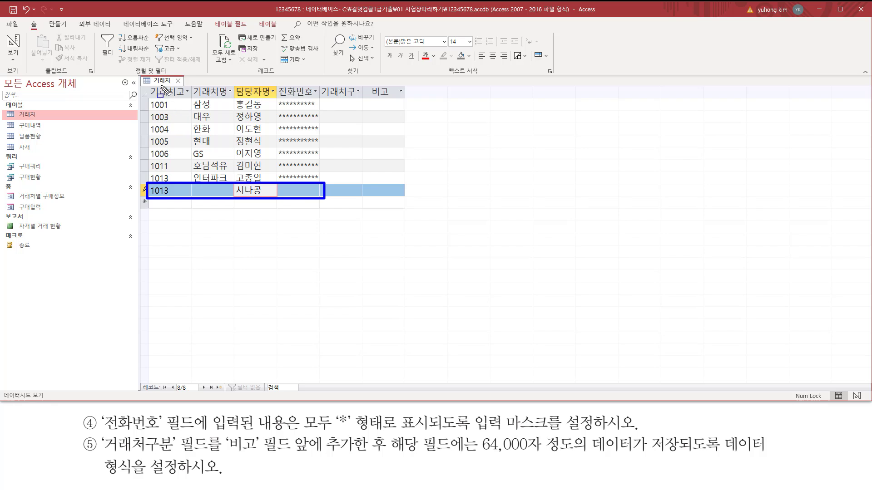
key(Escape)
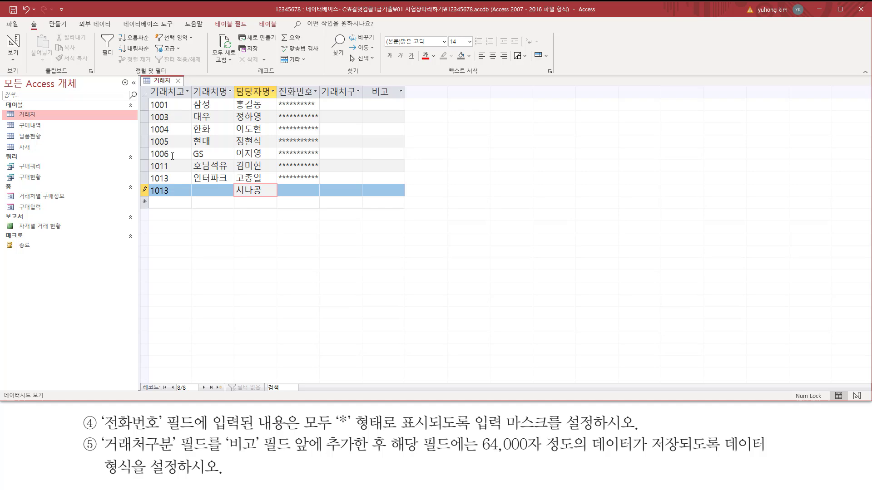
click(188, 189)
key(Escape)
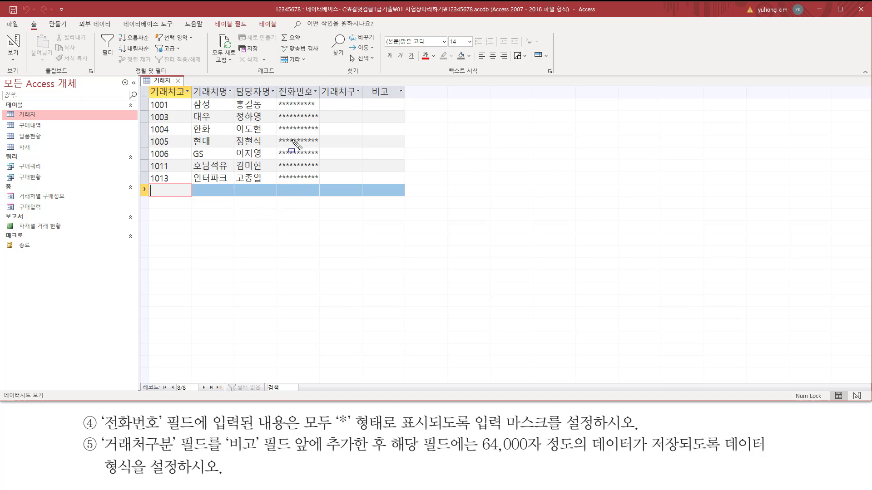
drag(275, 103, 320, 182)
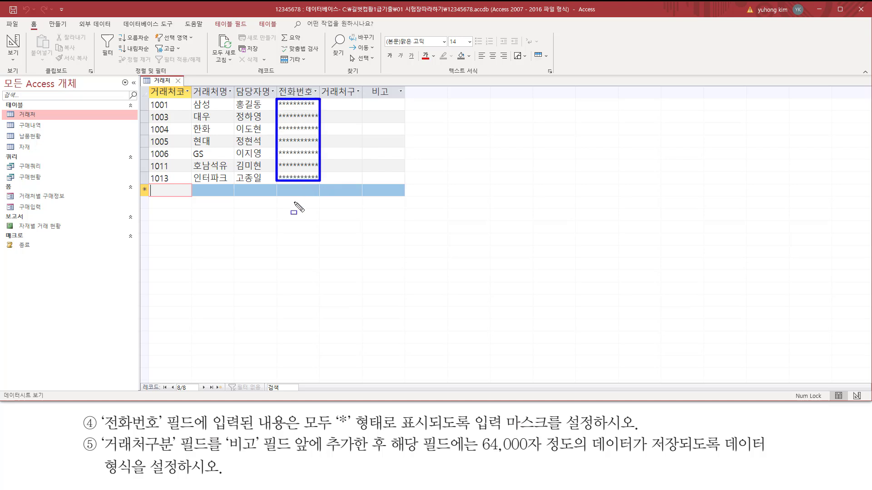
key(Escape)
key(ctrl+2)
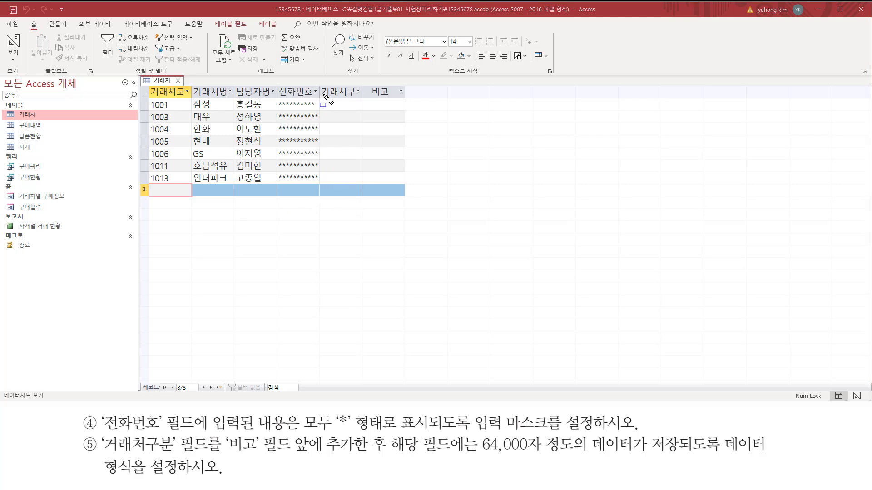
mouse_move(320, 85)
mouse_down()
mouse_move(336, 99)
mouse_move(363, 99)
mouse_move(362, 185)
mouse_up()
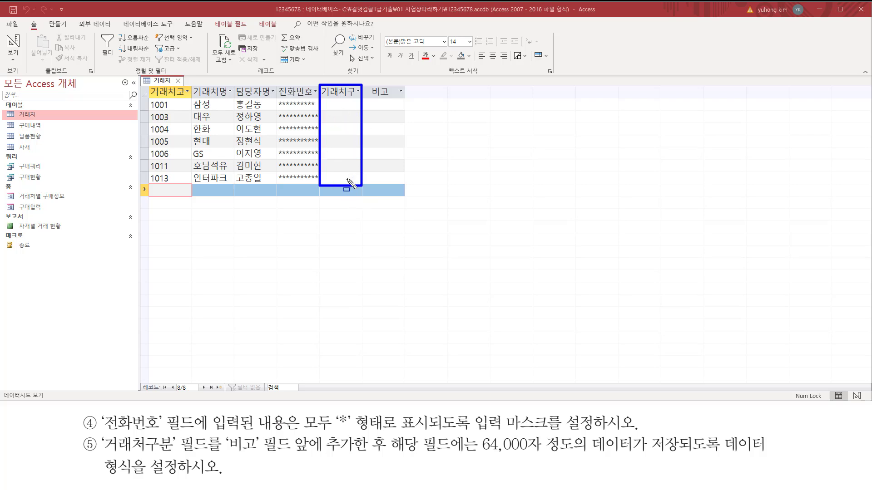
Close the 거래처 table
key(Escape)
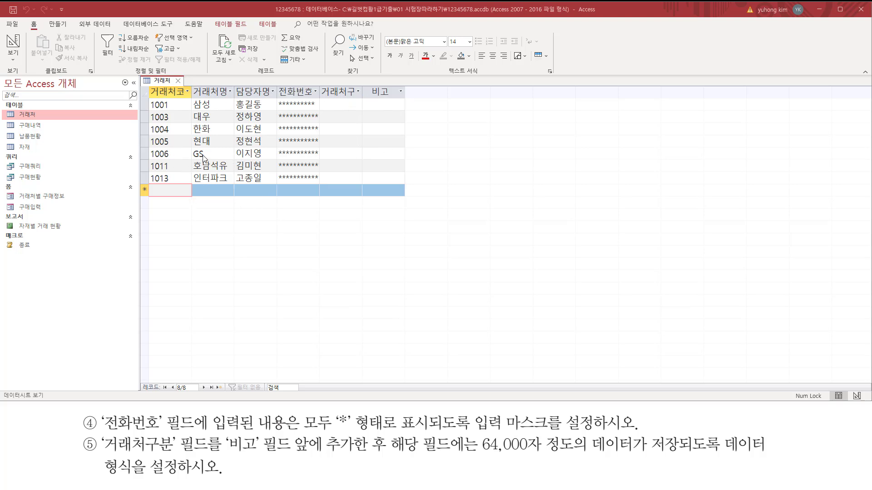
click(177, 82)
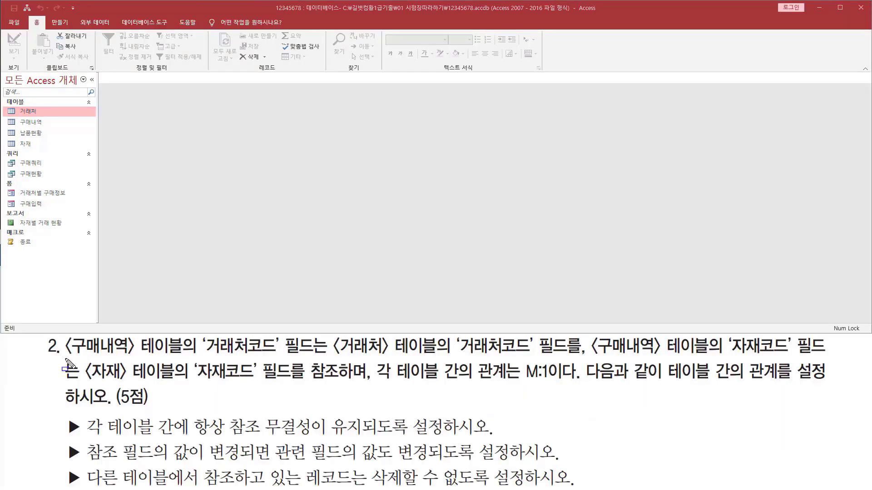
drag(65, 358, 281, 357)
click(201, 337)
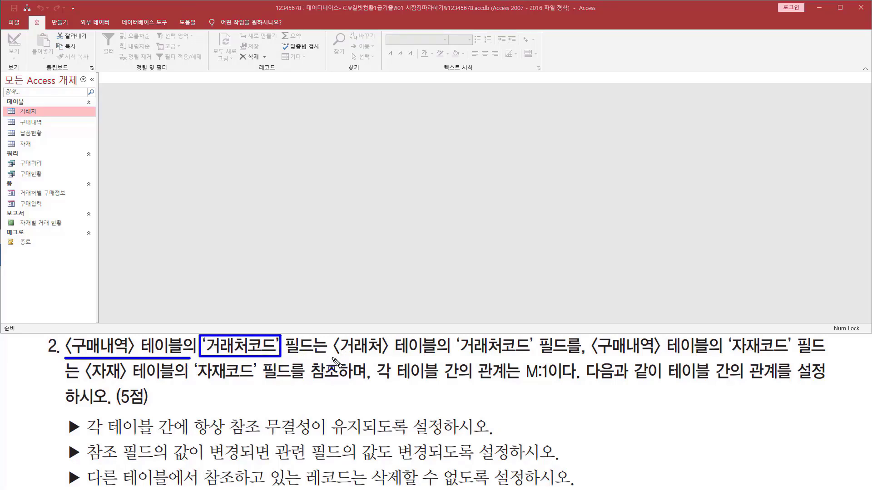
drag(331, 357, 534, 357)
click(458, 338)
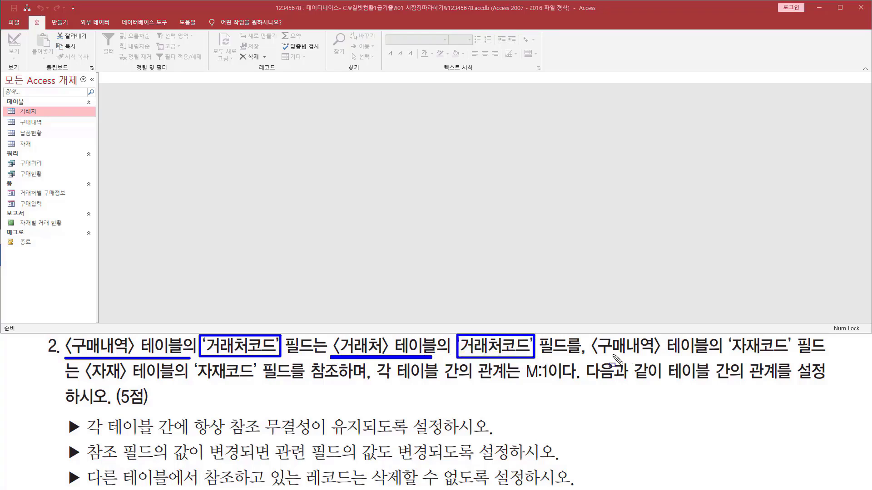
click(590, 334)
drag(585, 354, 654, 354)
mouse_move(727, 336)
mouse_down()
mouse_move(792, 362)
mouse_move(800, 339)
mouse_move(796, 363)
mouse_up()
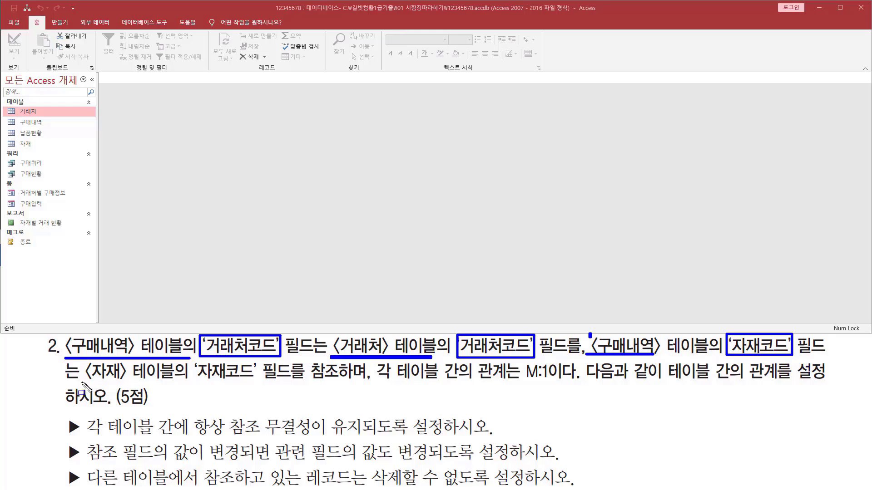
drag(81, 382, 125, 382)
drag(190, 383, 262, 366)
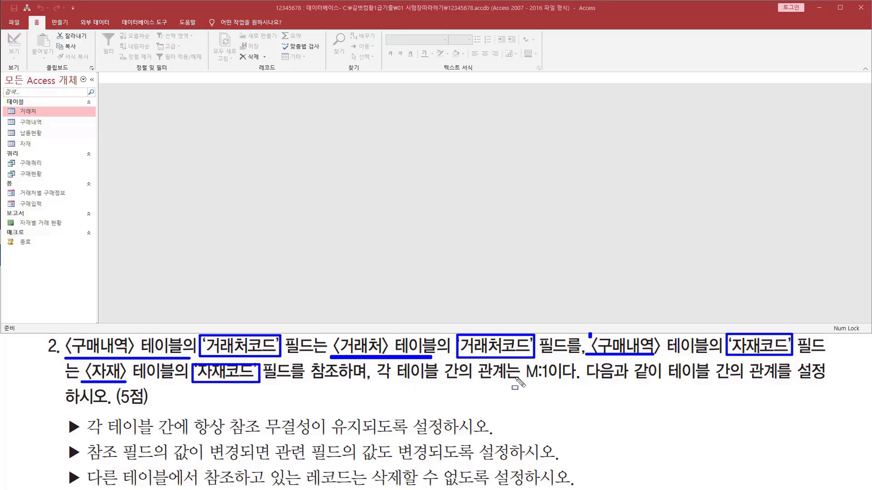
drag(515, 378, 548, 380)
drag(664, 382, 827, 382)
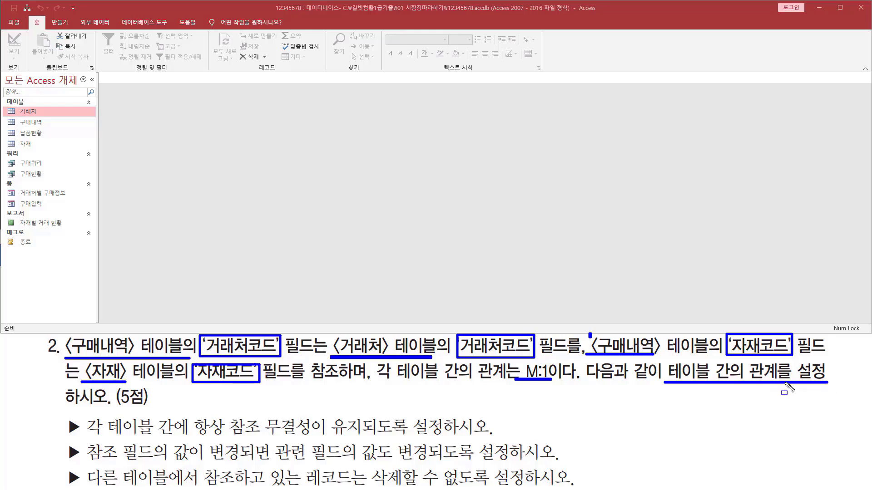
key(Escape)
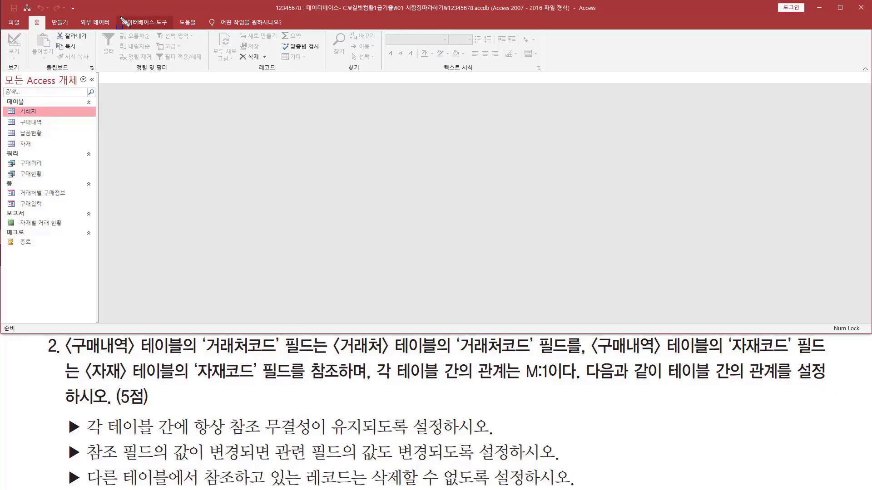
drag(120, 17, 170, 29)
key(Escape)
Open the Relationships window of the database
click(147, 23)
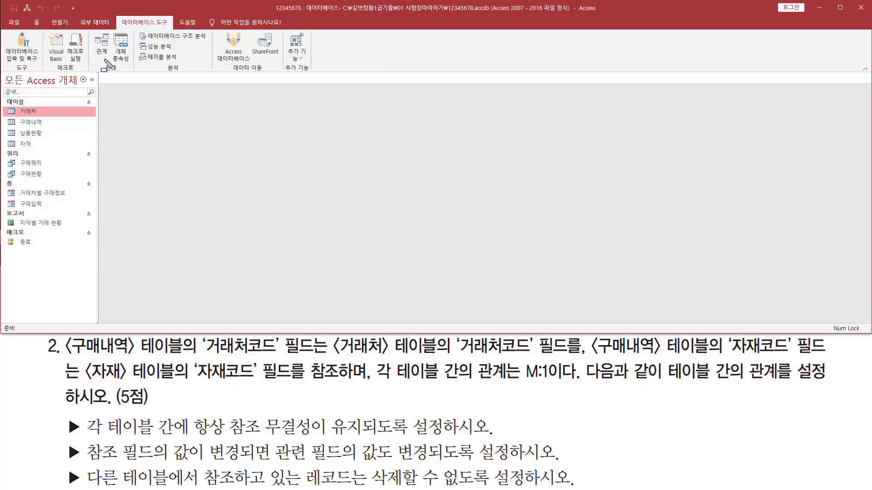
drag(100, 63, 124, 76)
drag(90, 32, 111, 57)
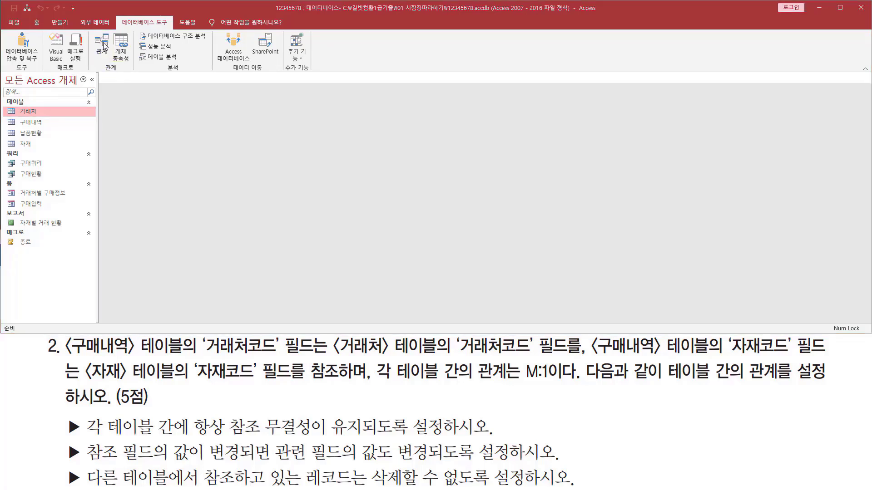
click(103, 44)
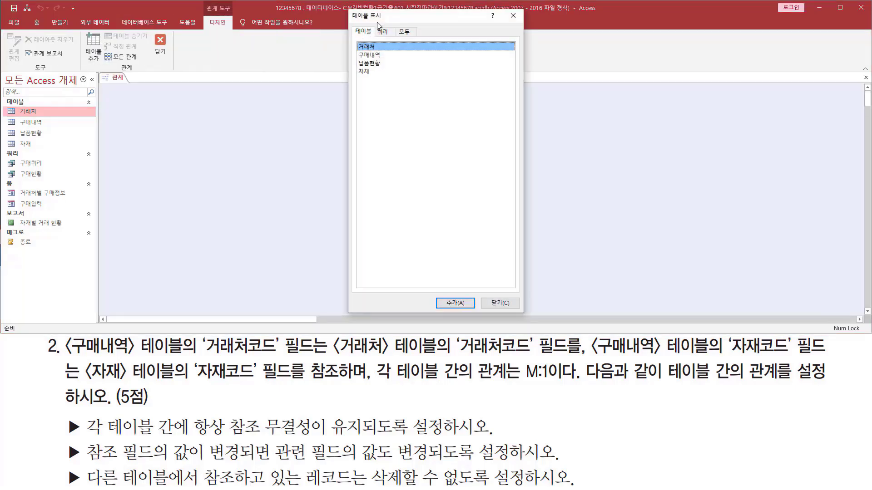
Add the 구매내역, 거래처 and 자재 tables to the relationships layout and close the table selection dialog
click(376, 56)
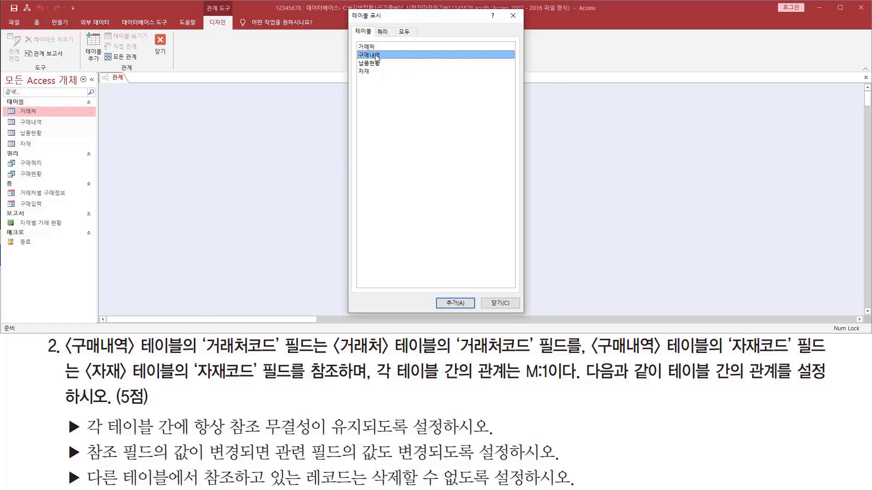
double_click(378, 56)
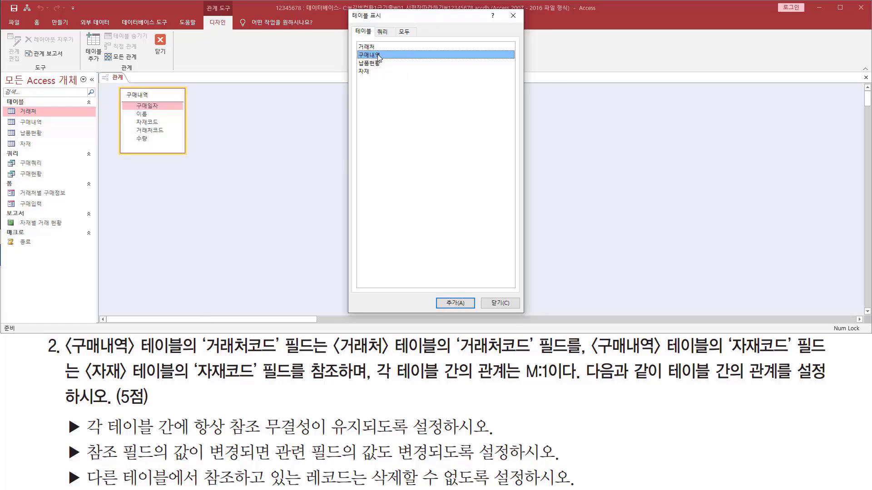
click(376, 47)
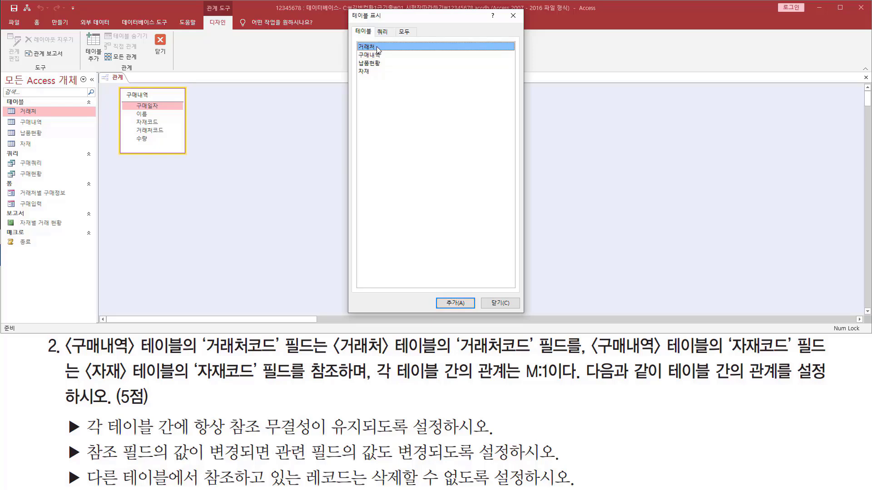
double_click(375, 47)
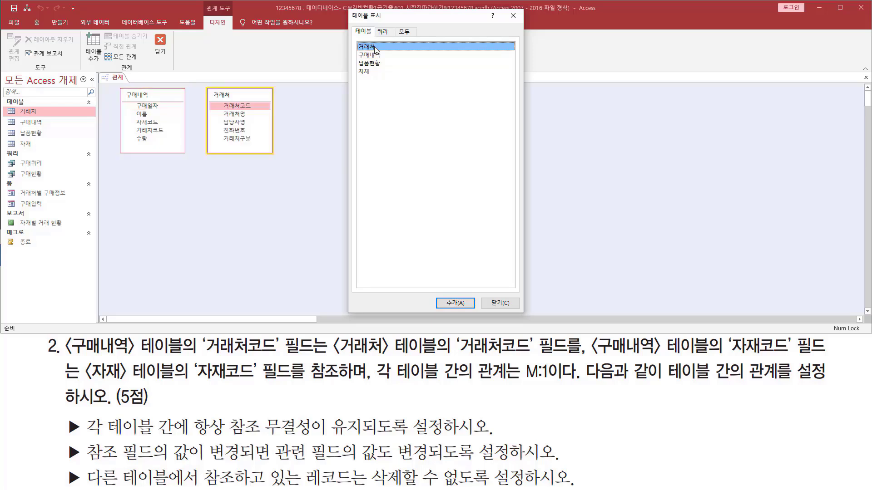
click(371, 72)
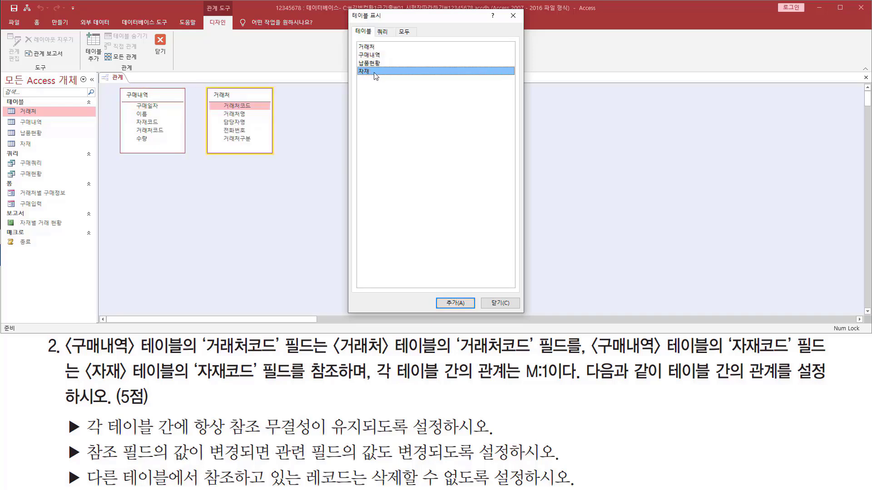
double_click(376, 73)
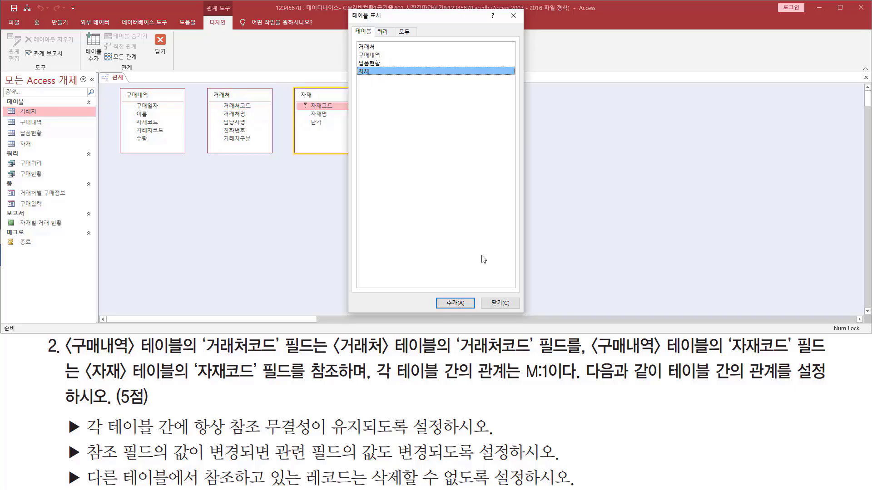
click(500, 303)
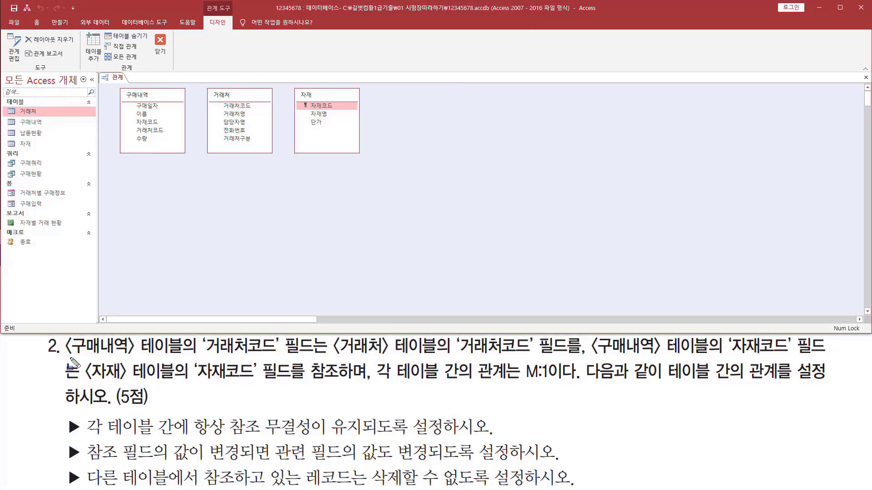
mouse_move(62, 358)
mouse_down()
mouse_move(136, 359)
mouse_move(134, 334)
mouse_up()
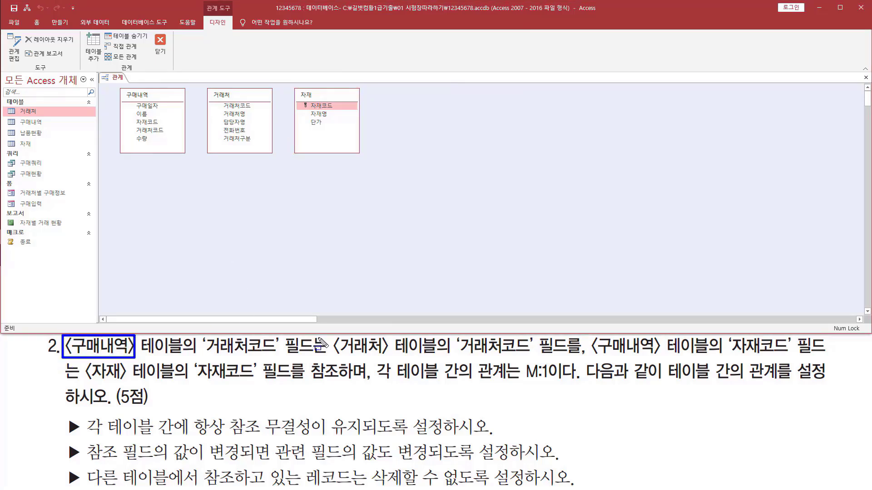
drag(335, 334, 389, 357)
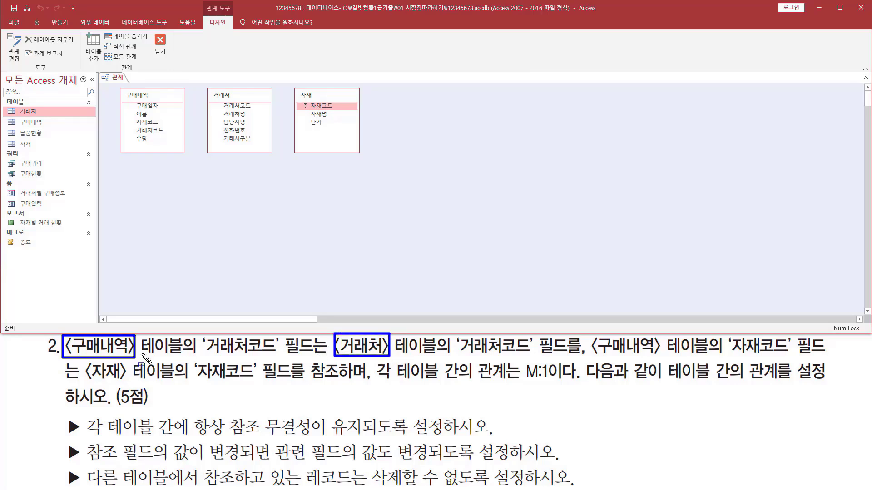
drag(203, 357, 275, 357)
drag(454, 354, 534, 354)
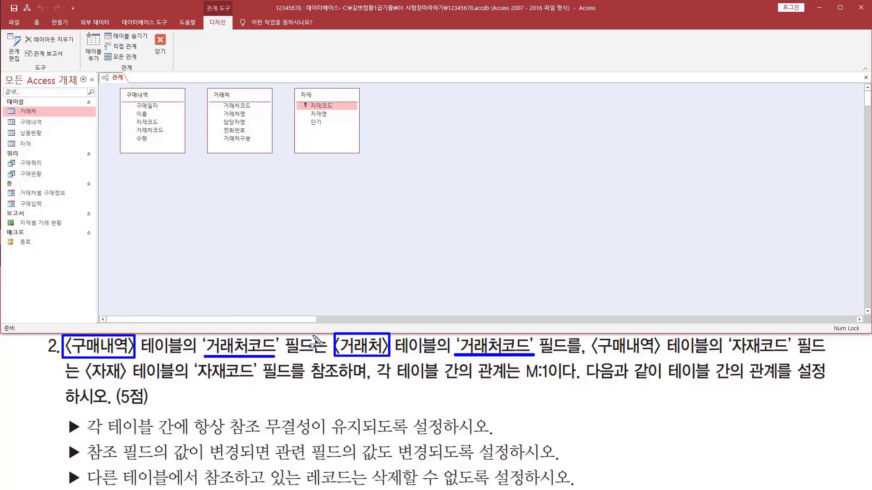
drag(129, 124, 169, 136)
drag(219, 100, 257, 111)
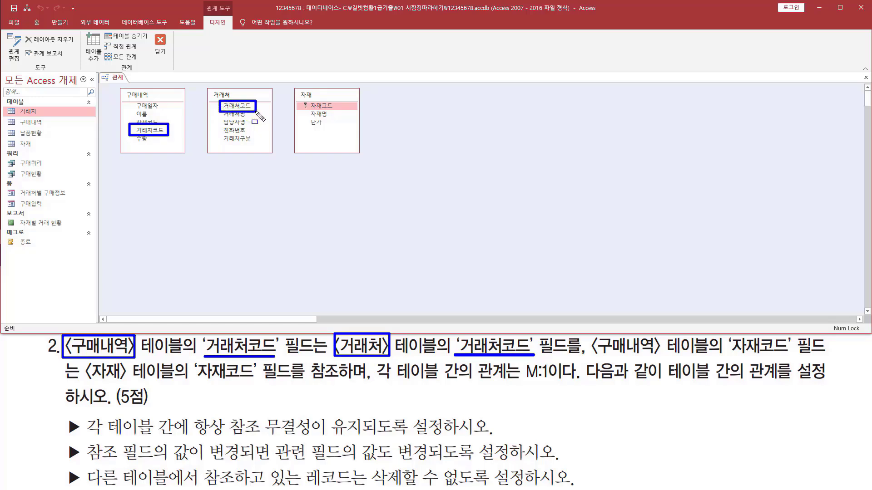
key(Escape)
Link the 거래처코드 field of 구매내역 to the 거래처코드 field of 거래처 to start defining their relationship
drag(151, 134, 235, 109)
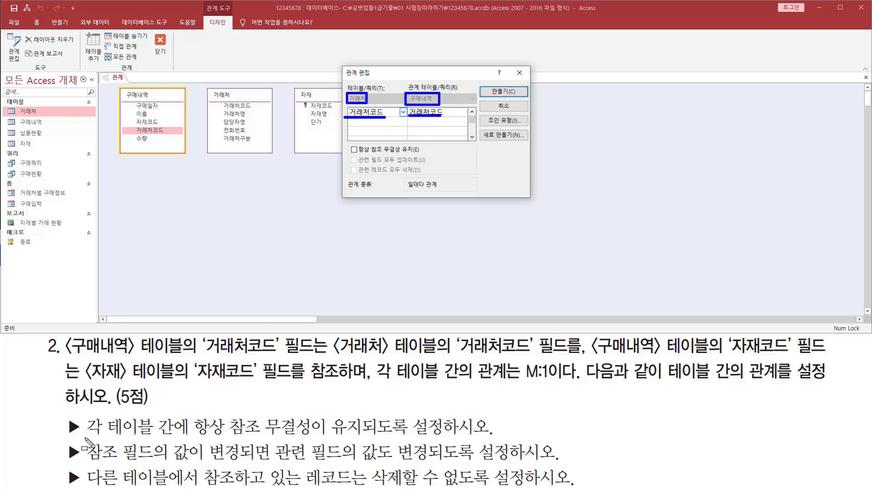
mouse_move(194, 439)
mouse_down()
mouse_move(484, 436)
mouse_move(499, 420)
mouse_up()
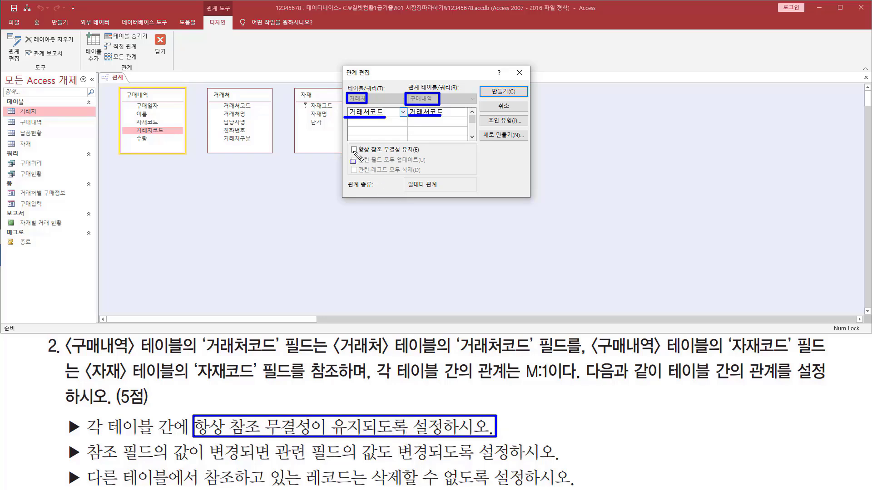
drag(352, 154, 425, 155)
click(350, 146)
drag(351, 147, 359, 153)
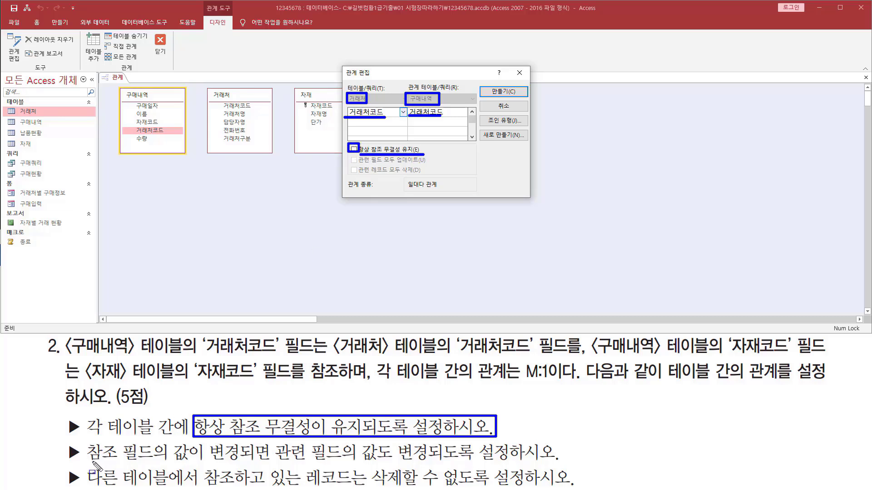
mouse_move(89, 463)
mouse_down()
mouse_move(499, 467)
mouse_move(563, 465)
mouse_move(565, 449)
mouse_up()
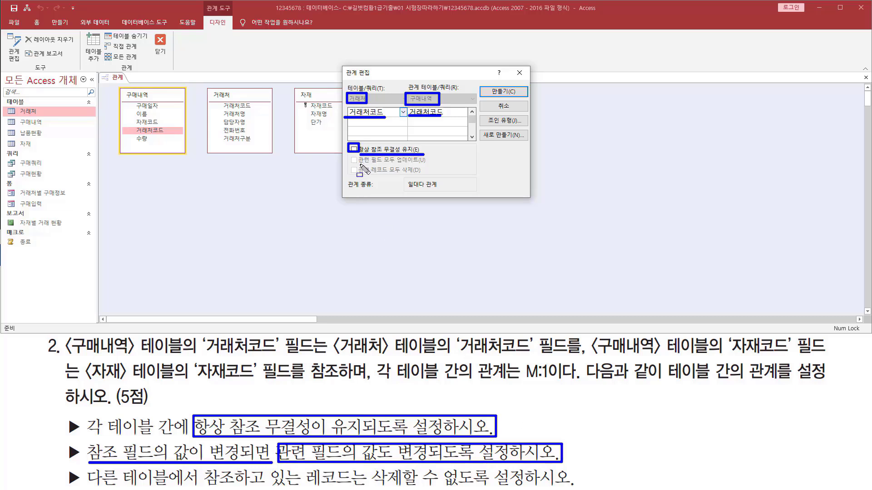
drag(359, 164, 429, 164)
drag(348, 155, 357, 162)
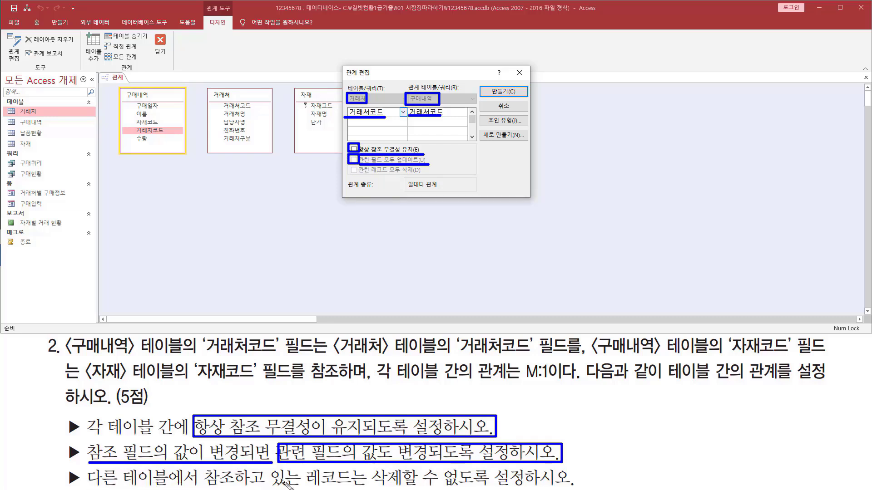
drag(306, 487, 570, 486)
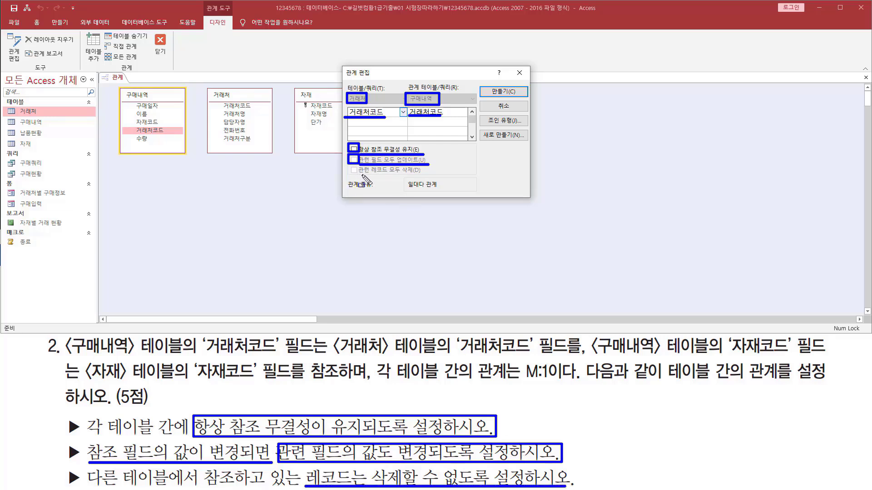
drag(360, 173, 417, 174)
key(Escape)
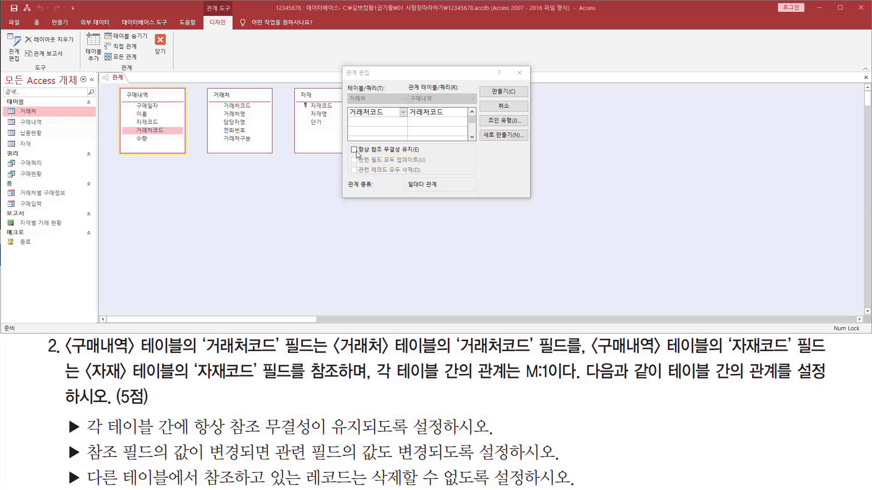
Create the 거래처코드 relationship with referential integrity enforced and related fields updated in cascade, without cascading record deletion
click(354, 150)
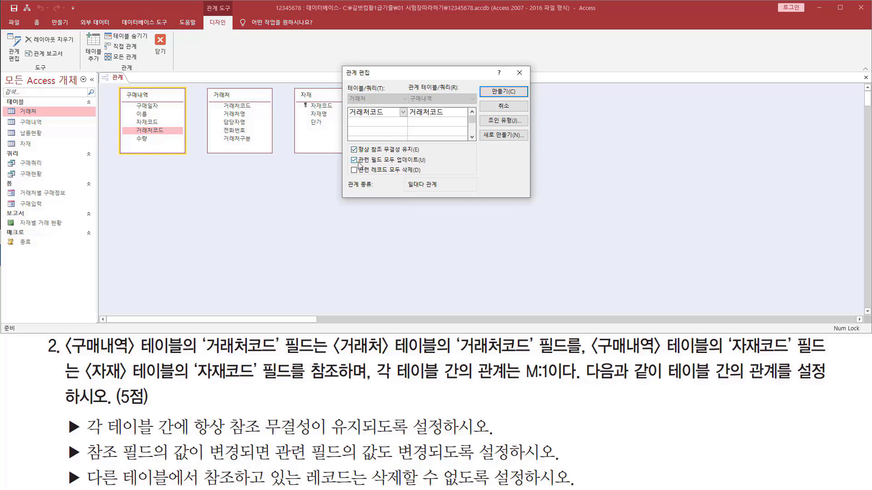
click(495, 93)
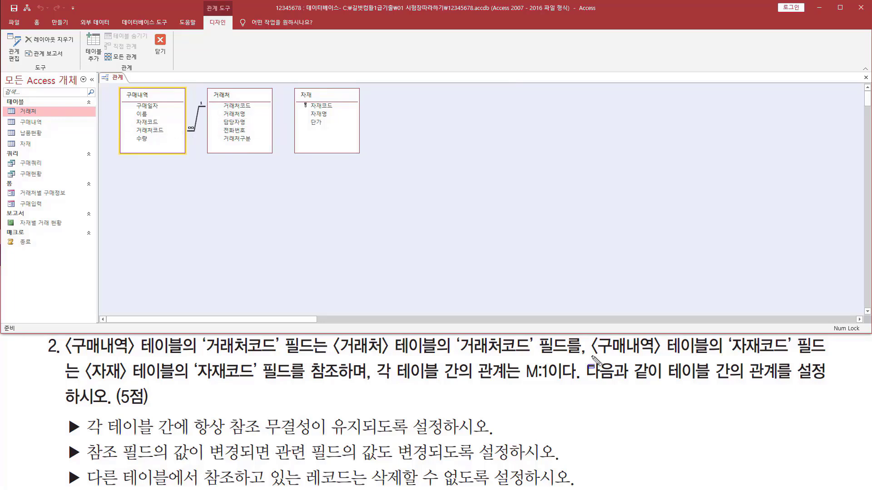
mouse_move(593, 358)
mouse_down()
mouse_move(647, 361)
mouse_move(670, 352)
mouse_move(664, 336)
mouse_up()
drag(724, 353, 784, 352)
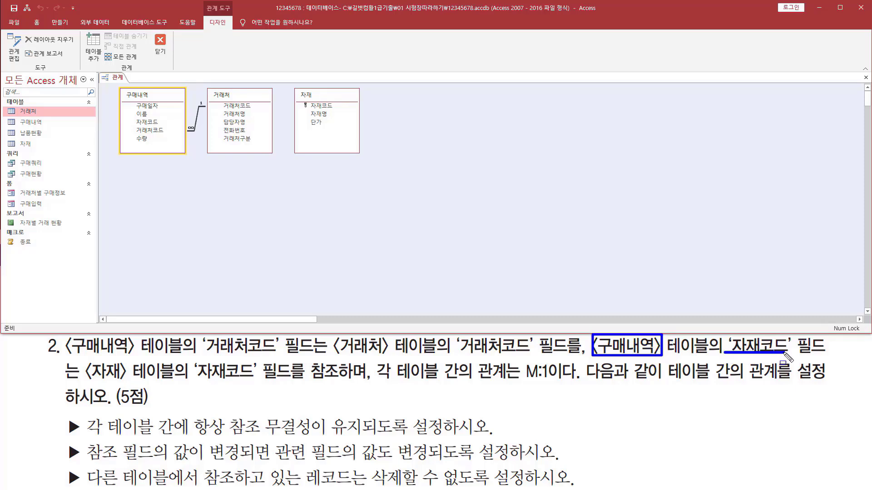
mouse_move(119, 358)
mouse_down()
mouse_move(84, 377)
mouse_move(123, 385)
mouse_up()
drag(194, 381, 260, 380)
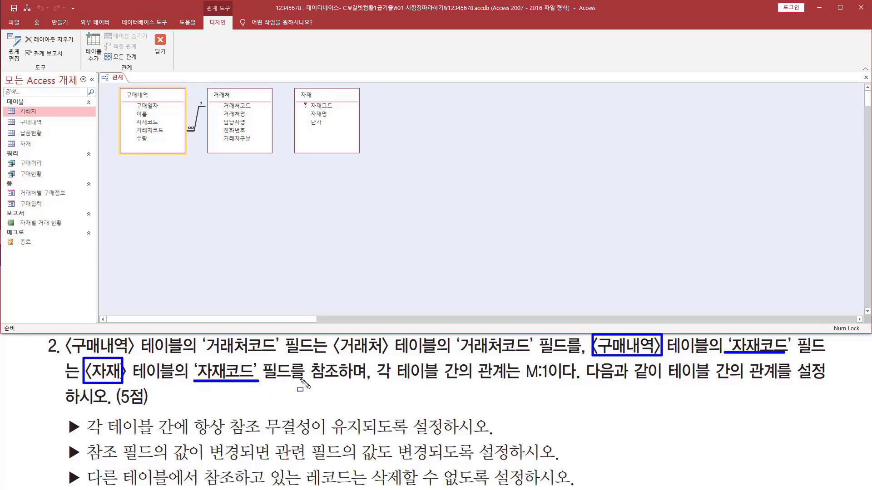
key(Escape)
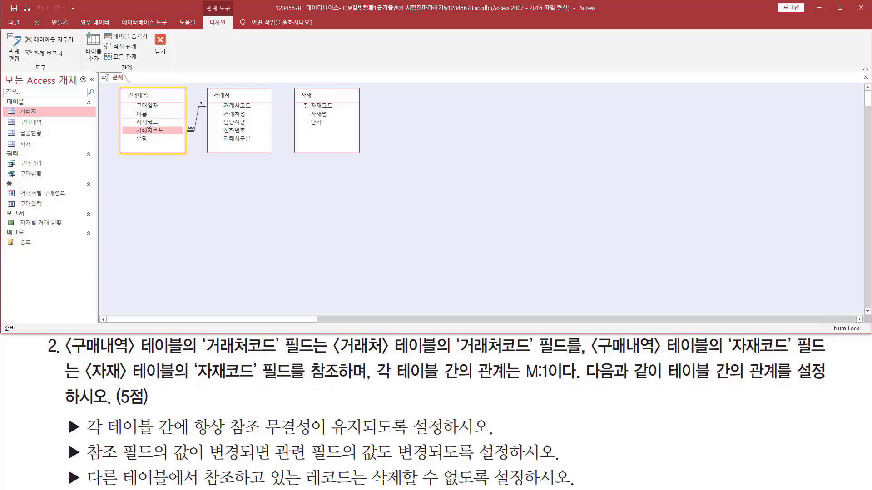
Relate 구매내역 to 자재 on 자재코드 with referential integrity and cascading field updates, without cascading record deletion
click(147, 123)
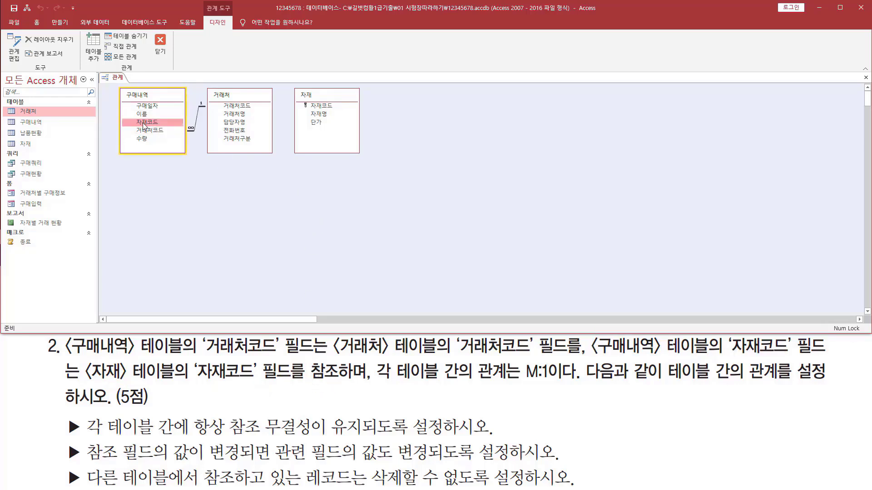
drag(142, 123, 246, 124)
drag(311, 105, 318, 106)
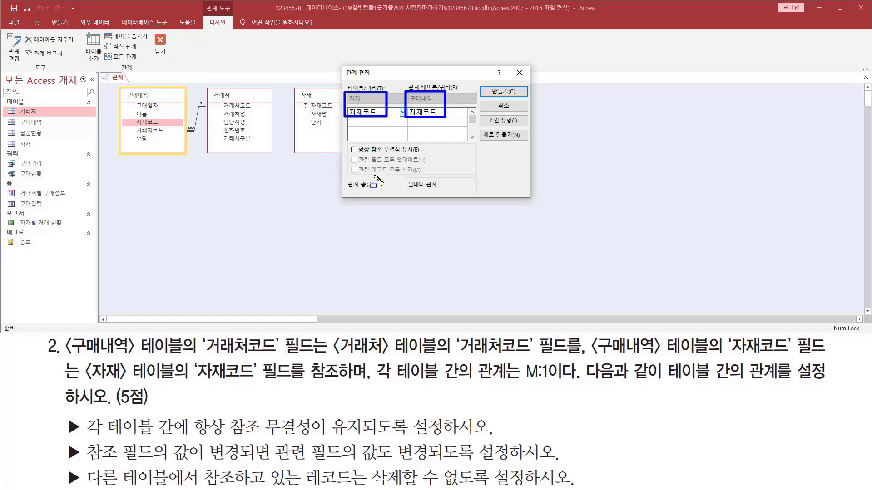
key(Escape)
click(354, 150)
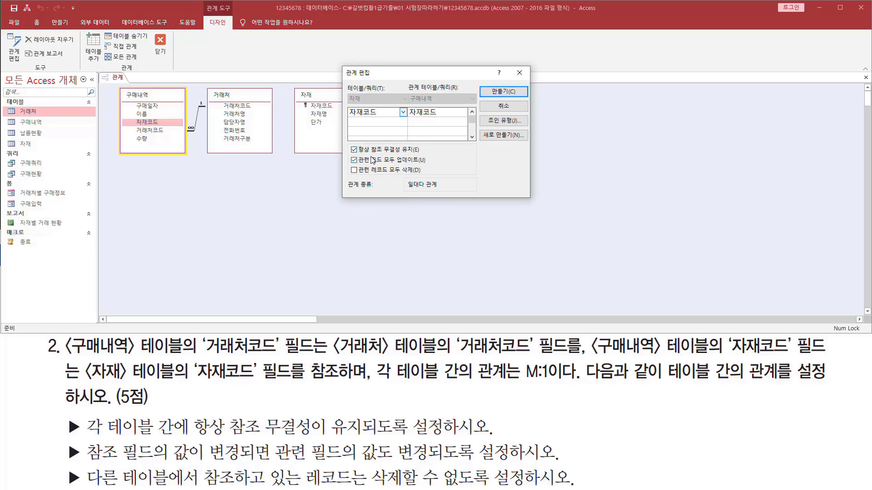
click(500, 92)
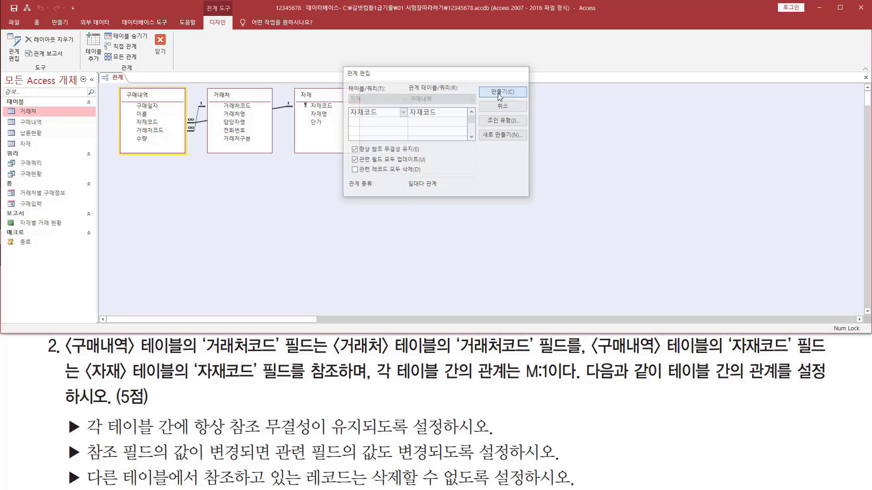
Rearrange the relationships layout so that 구매내역 sits between 거래처 and 자재
drag(141, 94, 247, 178)
drag(238, 99, 154, 165)
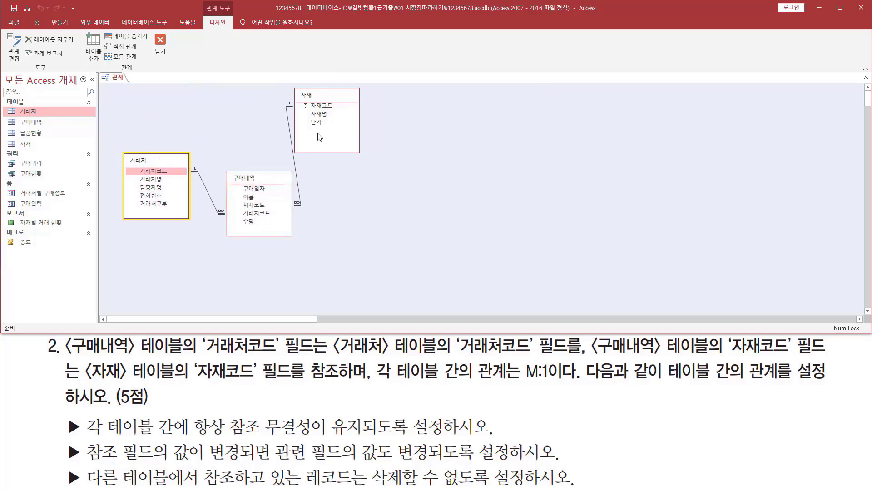
drag(329, 97, 359, 175)
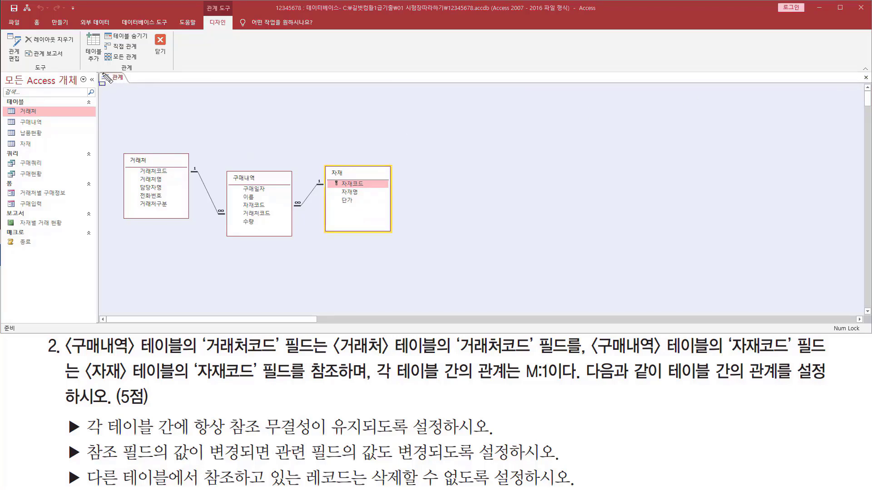
Close the relationships layout and save its changes
click(866, 79)
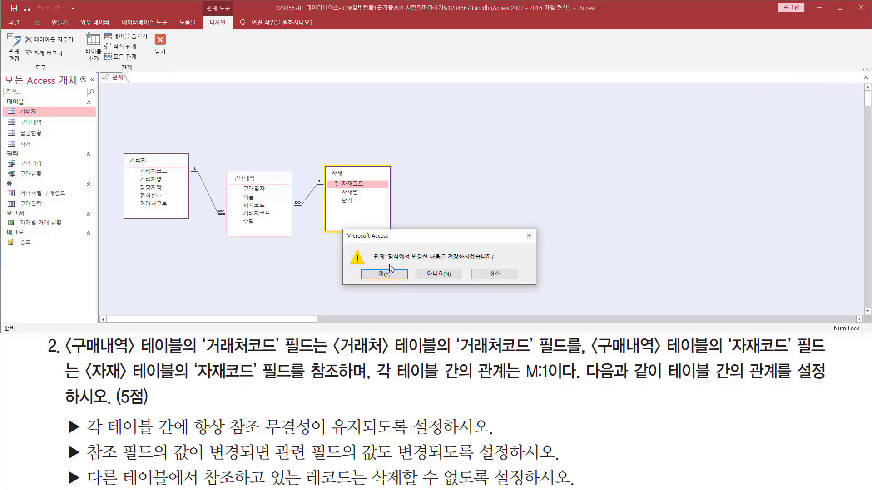
drag(371, 261, 497, 265)
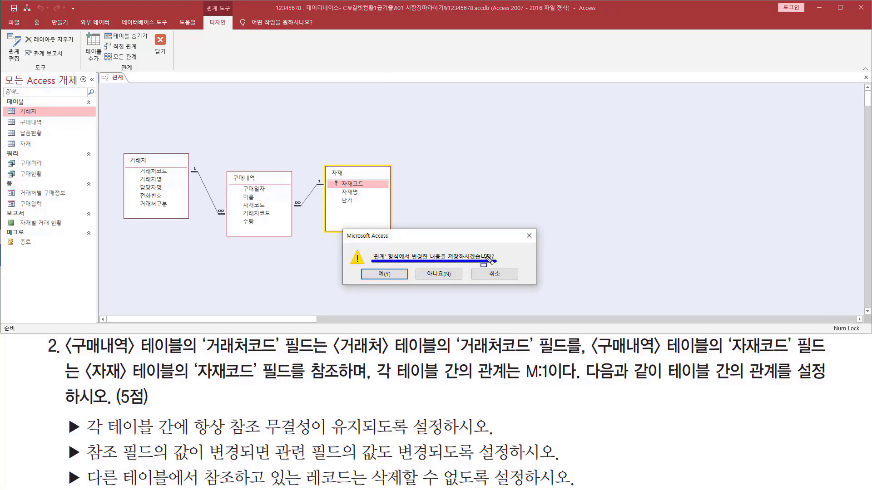
drag(367, 268, 393, 284)
key(Escape)
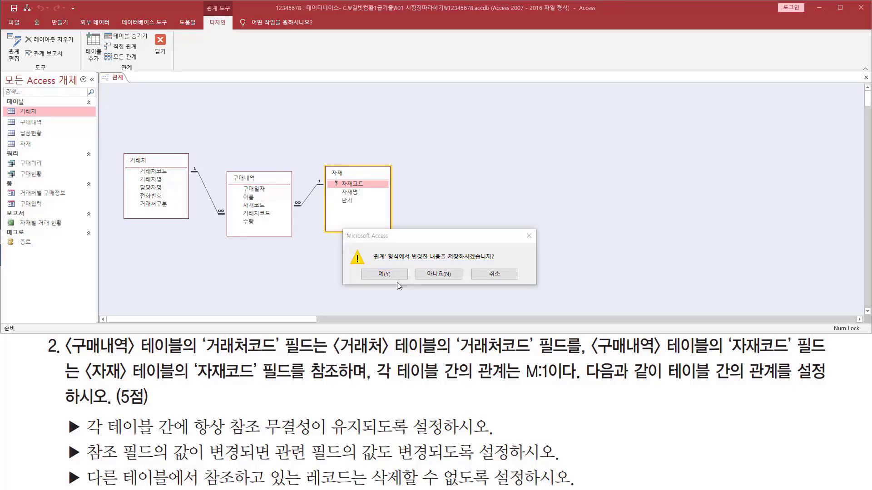
click(385, 274)
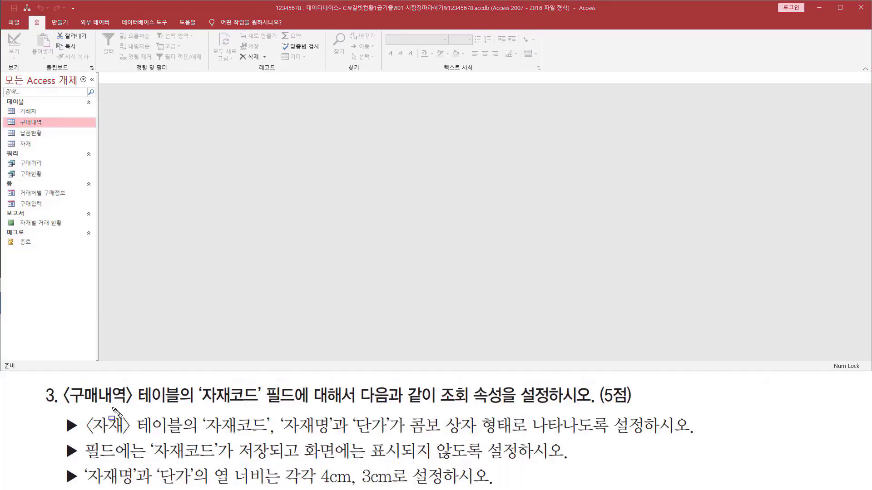
mouse_move(65, 406)
mouse_down()
mouse_move(150, 407)
mouse_move(182, 397)
mouse_move(181, 382)
mouse_move(237, 406)
mouse_move(290, 407)
mouse_up()
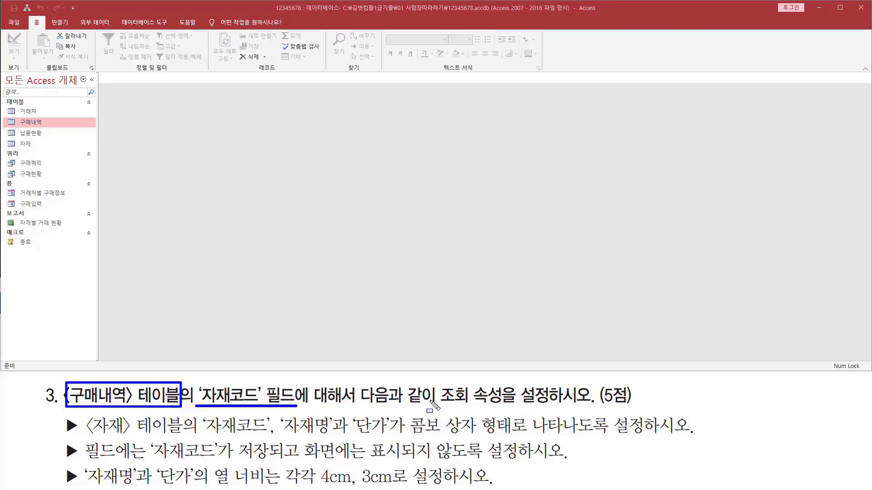
drag(441, 406, 585, 405)
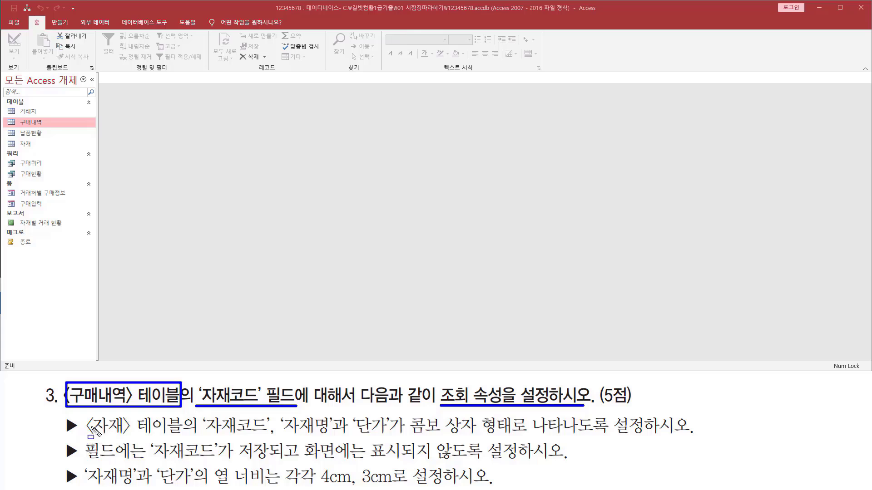
mouse_move(87, 413)
mouse_down()
mouse_move(184, 439)
mouse_move(530, 434)
mouse_move(514, 437)
mouse_up()
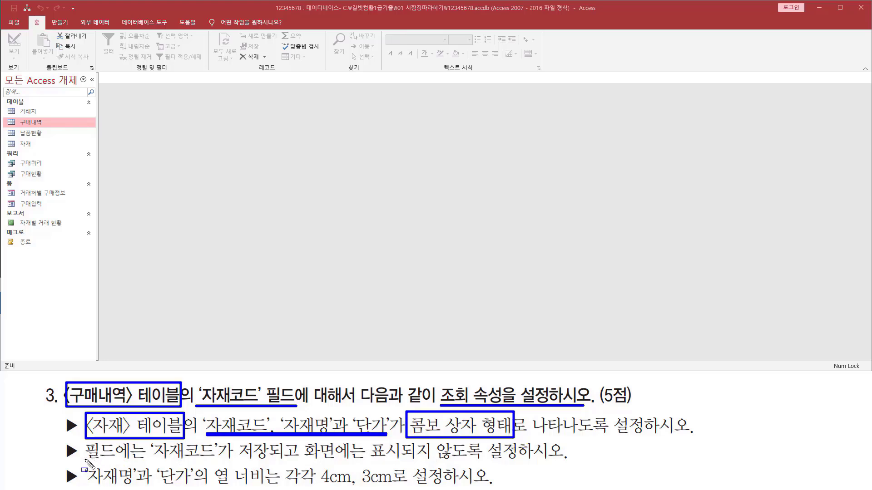
drag(84, 459, 551, 460)
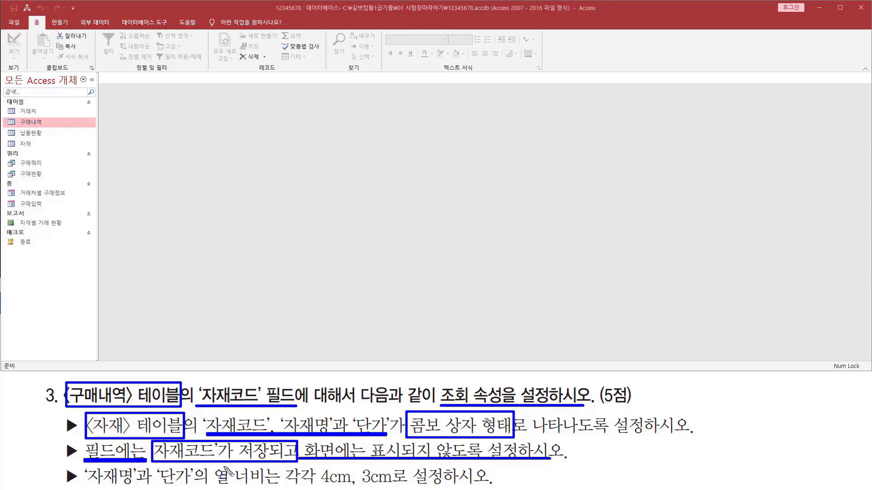
drag(84, 484, 409, 485)
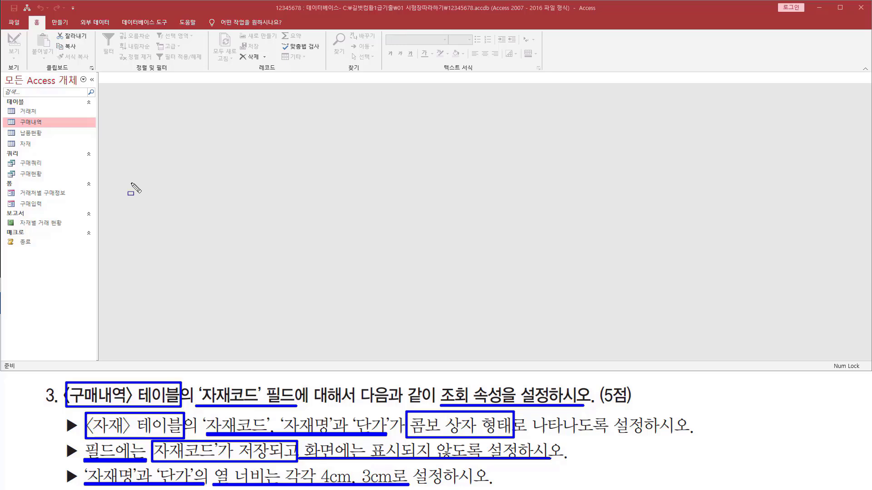
key(Escape)
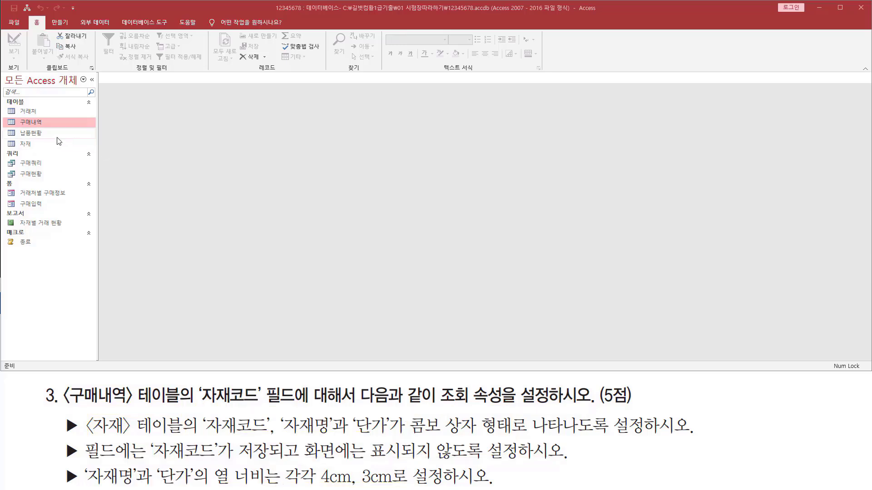
Open the 구매내역 table's datasheet and examine how the 자재코드 field is displayed
double_click(33, 123)
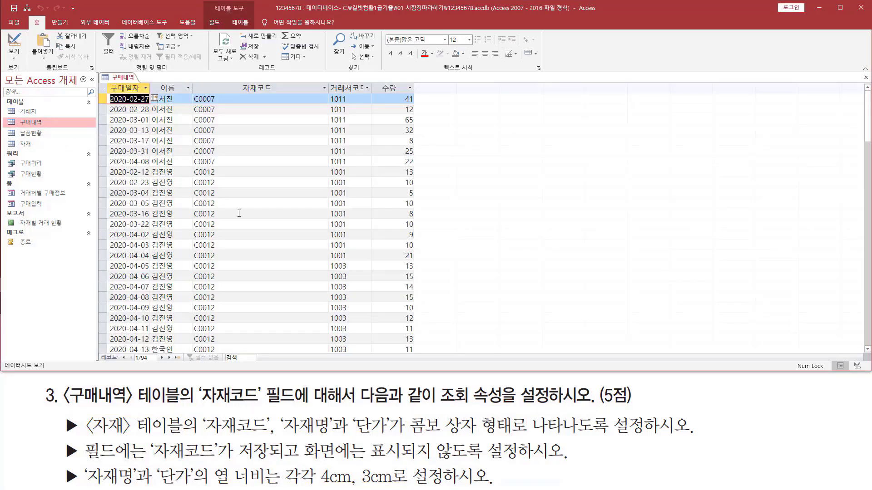
drag(233, 83, 282, 96)
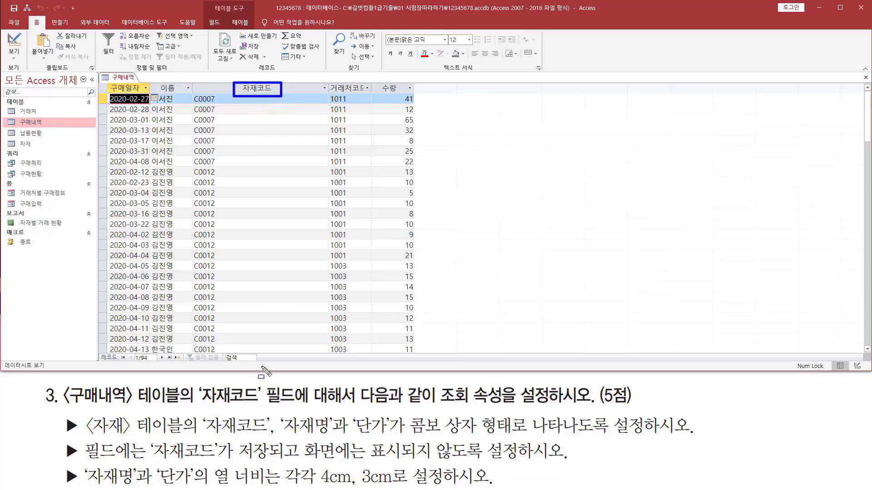
drag(198, 403, 257, 404)
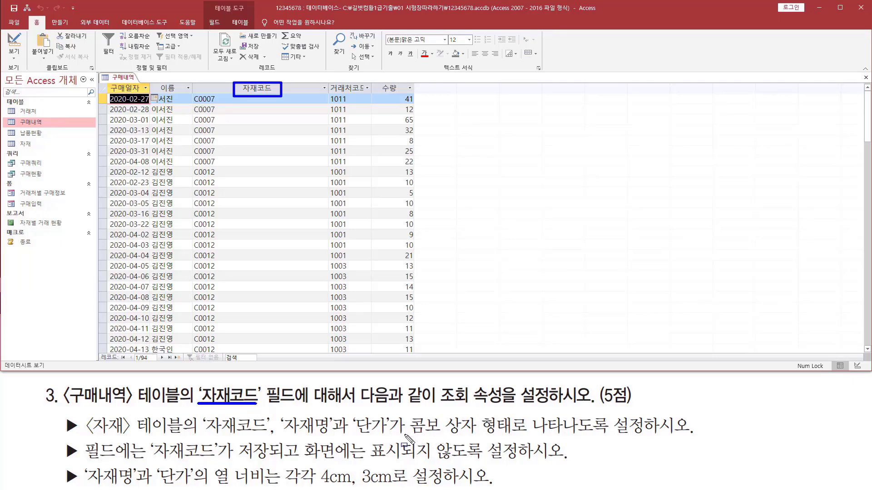
mouse_move(405, 436)
mouse_down()
mouse_move(693, 438)
mouse_move(689, 419)
mouse_up()
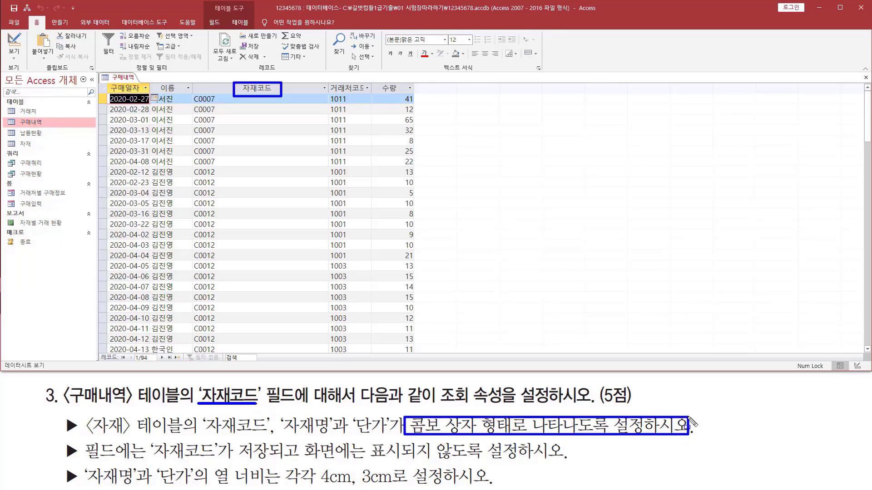
click(283, 102)
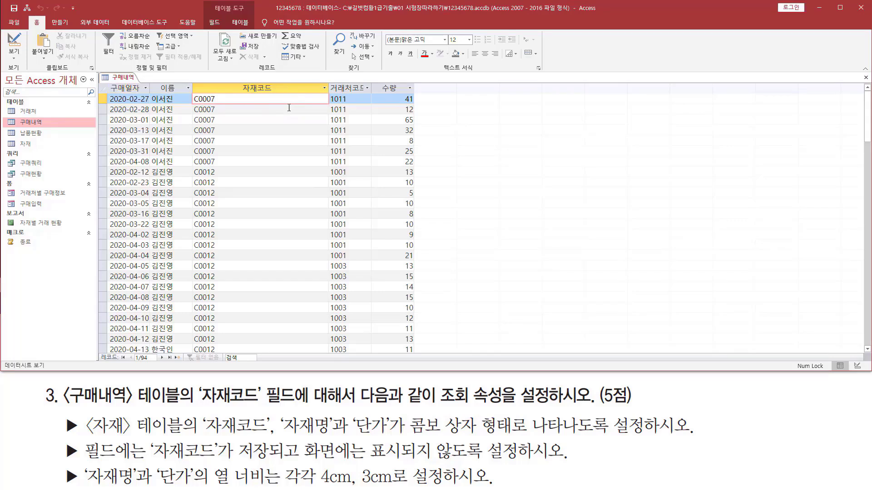
Switch the 구매내역 table to Design view and display the lookup properties of the 자재코드 field
right_click(40, 122)
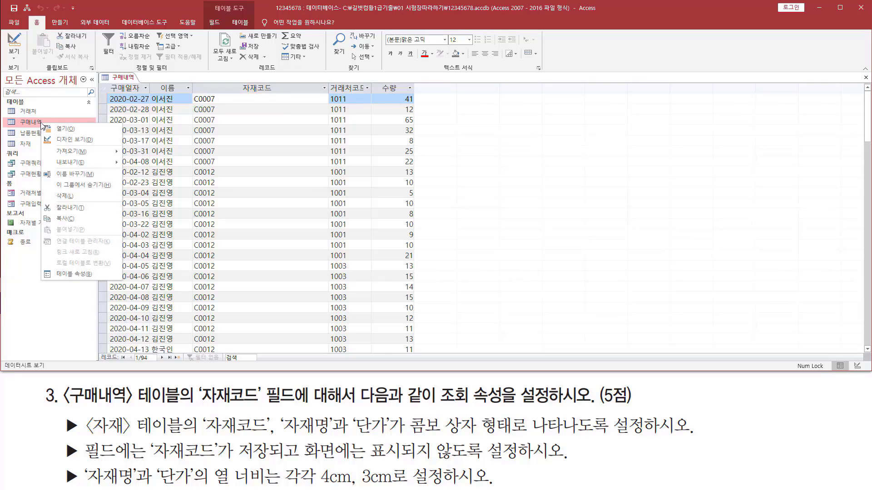
click(66, 140)
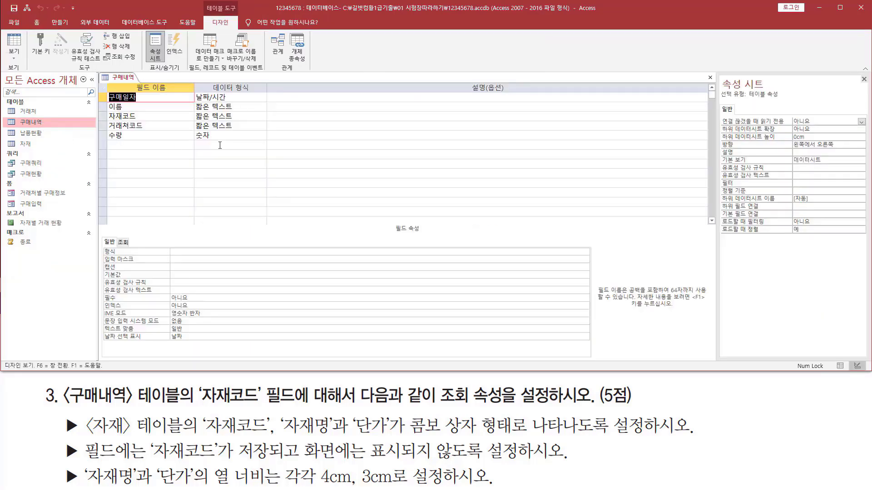
click(137, 115)
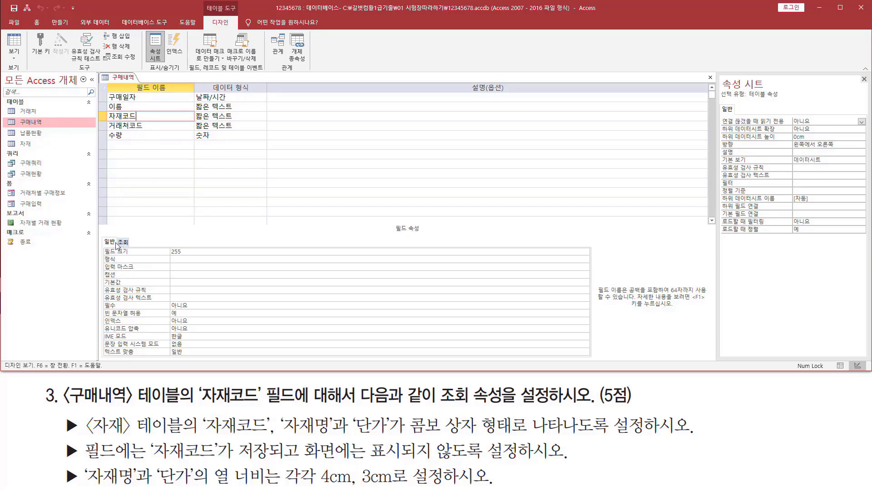
key(ctrl+2)
drag(115, 236, 132, 246)
key(Escape)
click(127, 243)
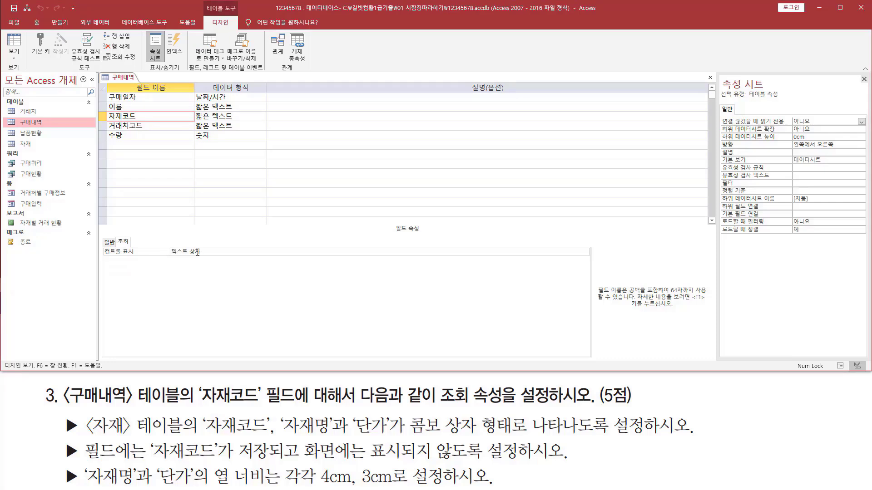
Set the display control of the 자재코드 field to 콤보 상자
click(221, 252)
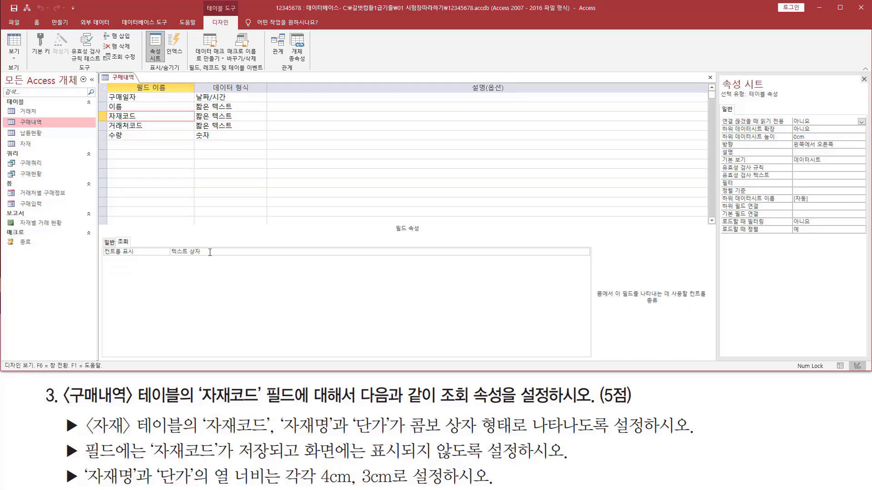
click(585, 252)
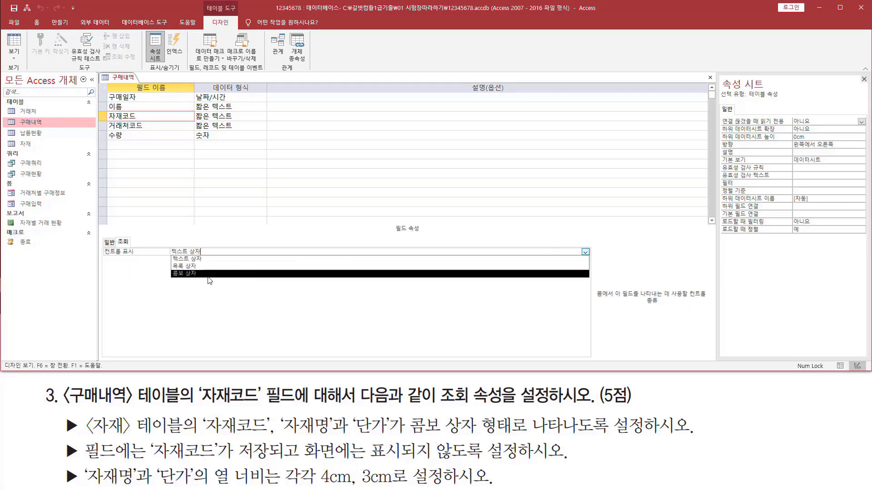
click(194, 274)
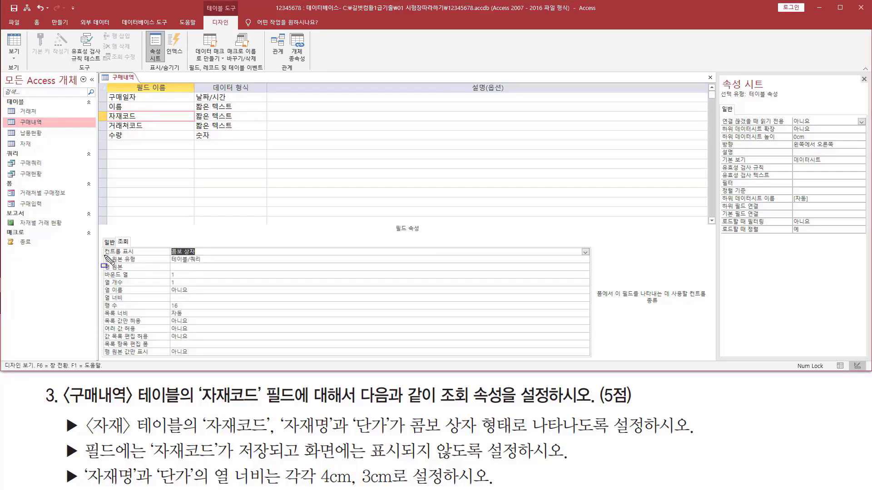
mouse_move(105, 257)
mouse_down()
mouse_move(113, 278)
mouse_move(223, 345)
mouse_move(196, 300)
mouse_move(225, 358)
mouse_up()
key(Escape)
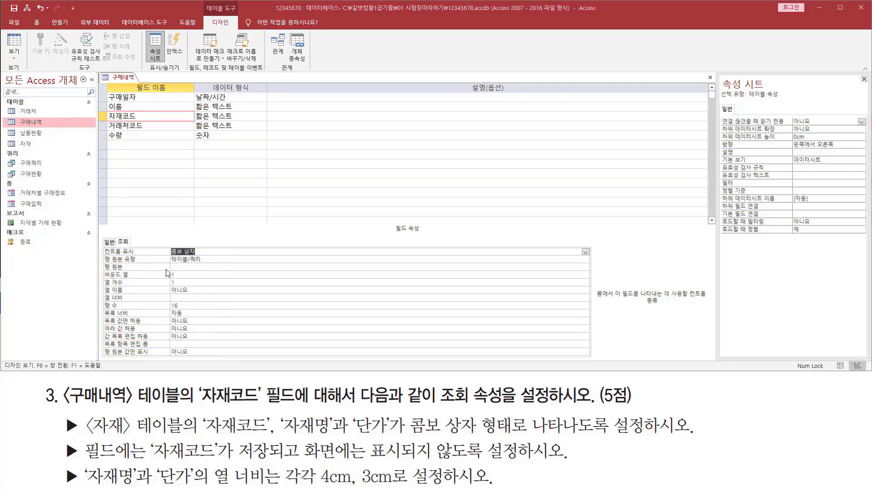
key(ctrl+2)
drag(87, 413, 138, 440)
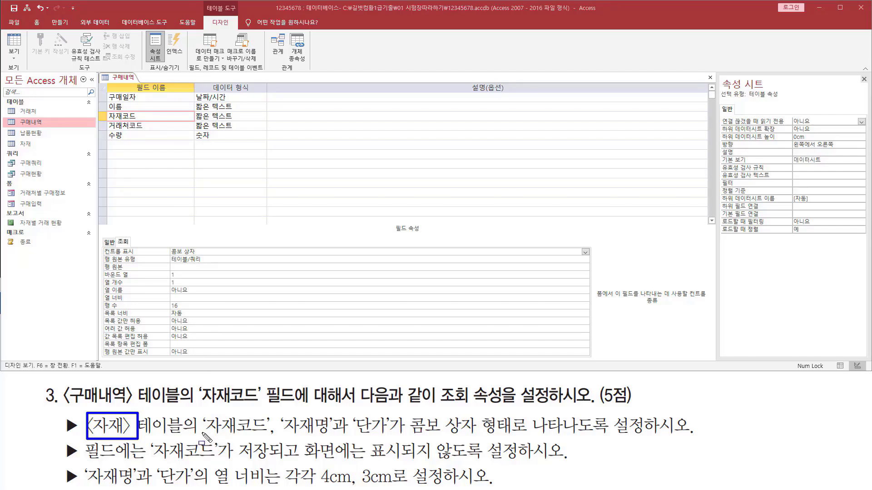
drag(200, 435, 388, 435)
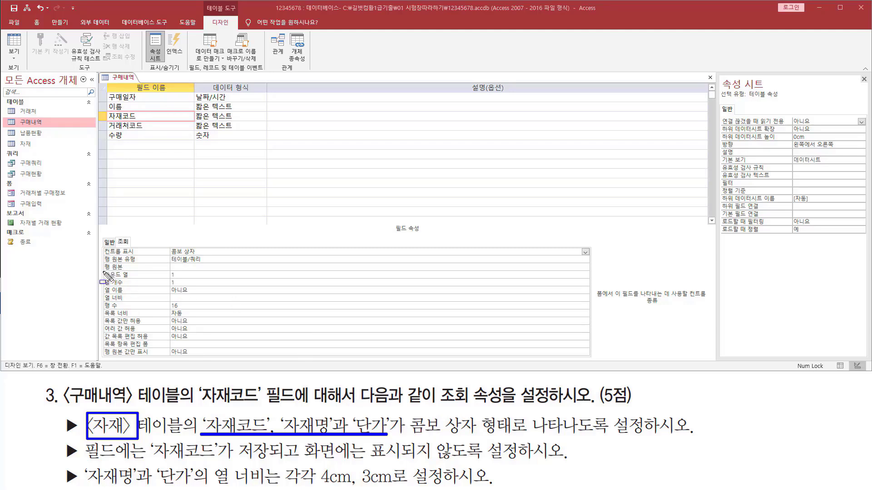
drag(104, 272, 135, 271)
key(Escape)
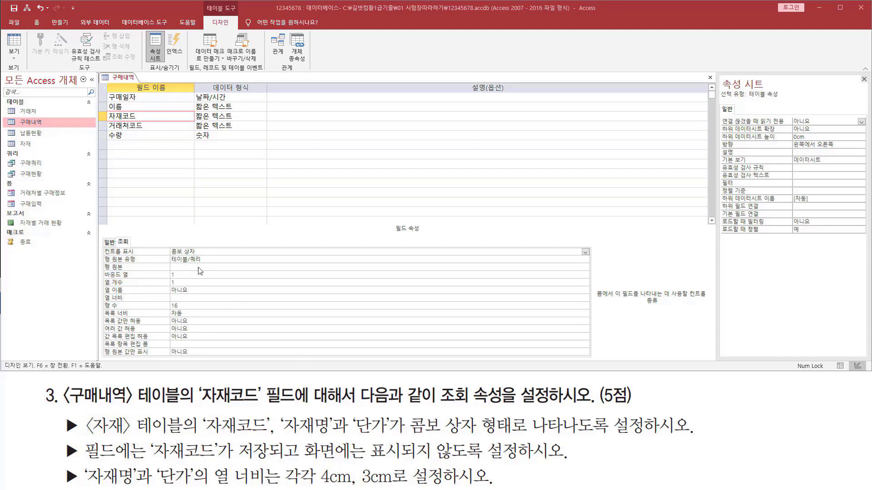
Build a query for the 행 원본 of the 자재코드 lookup and add the 자재 table to it
click(221, 266)
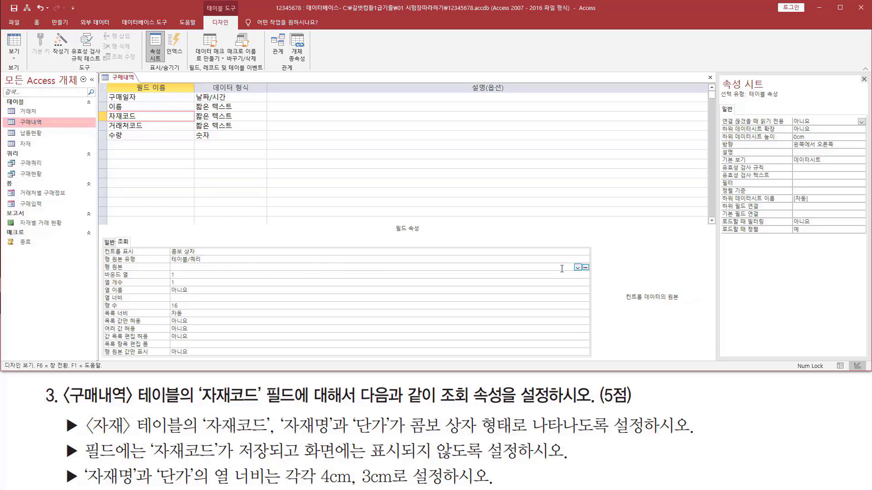
click(585, 267)
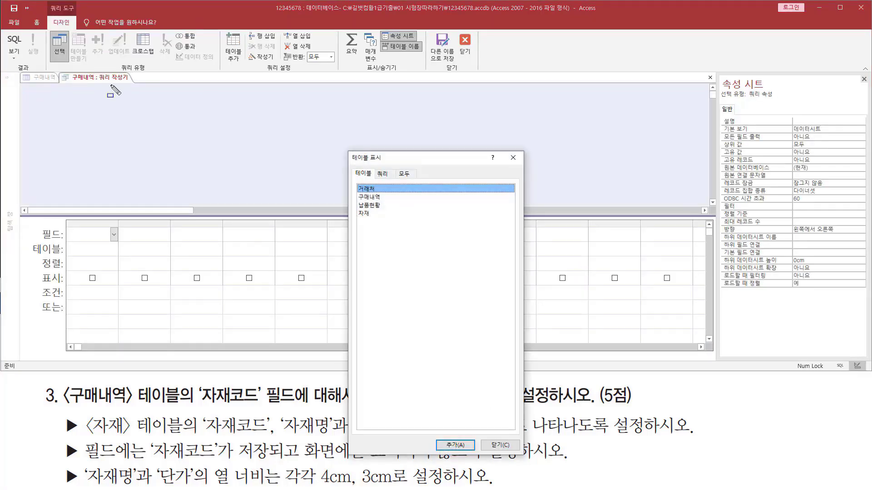
key(Escape)
click(368, 216)
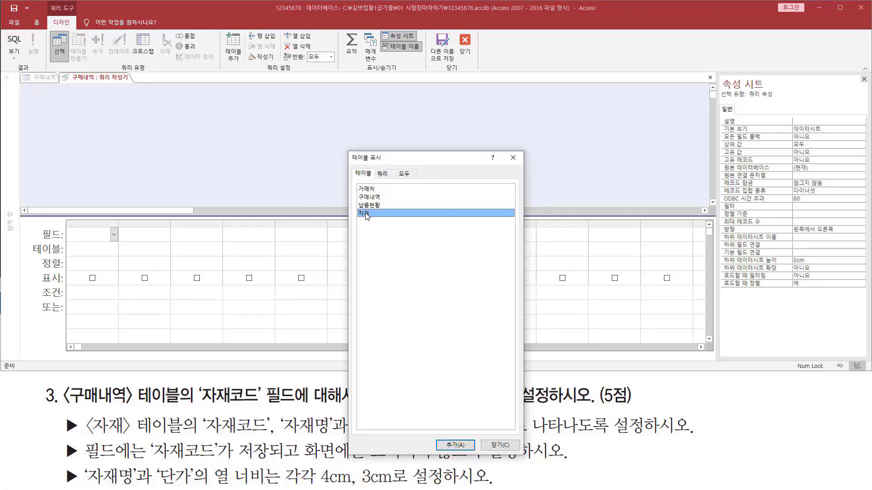
double_click(367, 215)
key(ctrl+2)
mouse_move(37, 87)
mouse_down()
mouse_move(59, 136)
mouse_move(113, 160)
mouse_up()
key(Escape)
drag(439, 162, 349, 108)
click(423, 104)
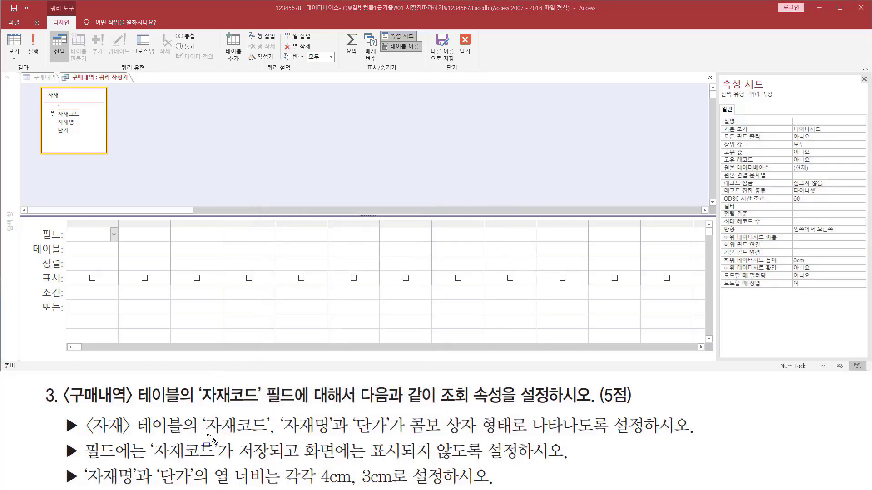
Add the 자재코드, 자재명 and 단가 fields individually to the query grid
mouse_move(205, 436)
mouse_down()
mouse_move(391, 436)
mouse_move(393, 414)
mouse_up()
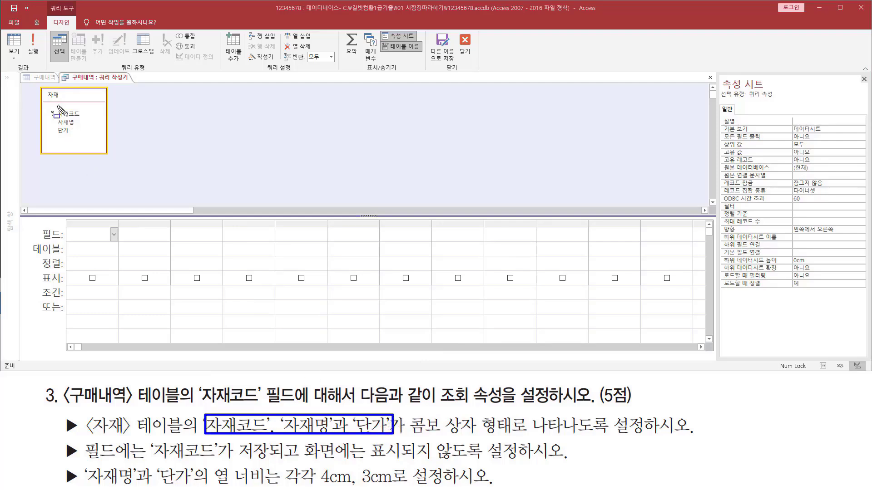
mouse_move(44, 99)
mouse_down()
mouse_move(69, 89)
mouse_move(91, 138)
mouse_move(83, 109)
mouse_up()
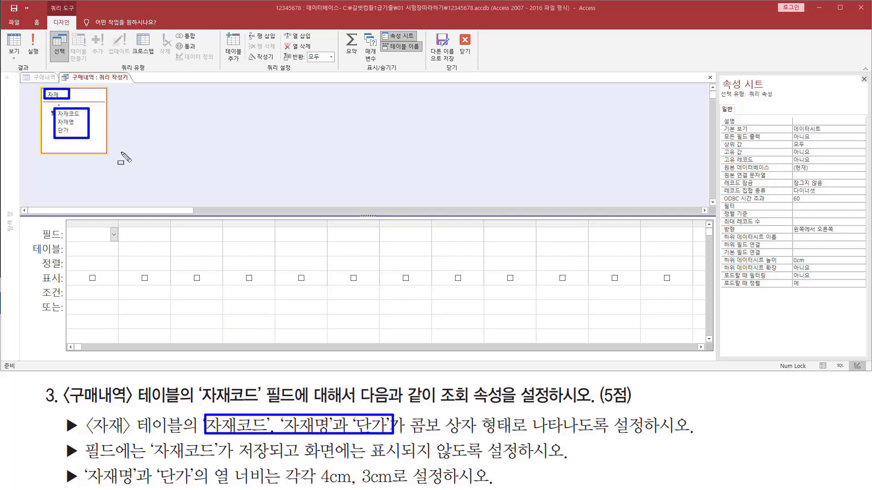
key(Escape)
double_click(69, 114)
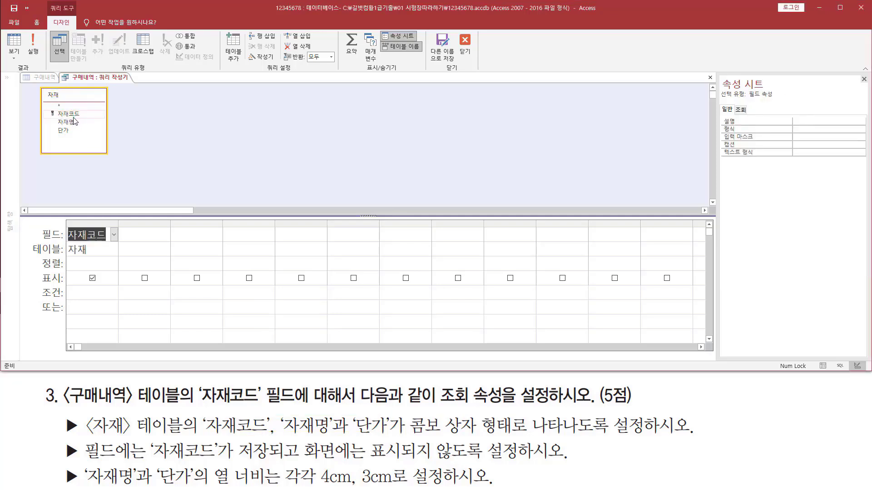
double_click(65, 122)
double_click(64, 131)
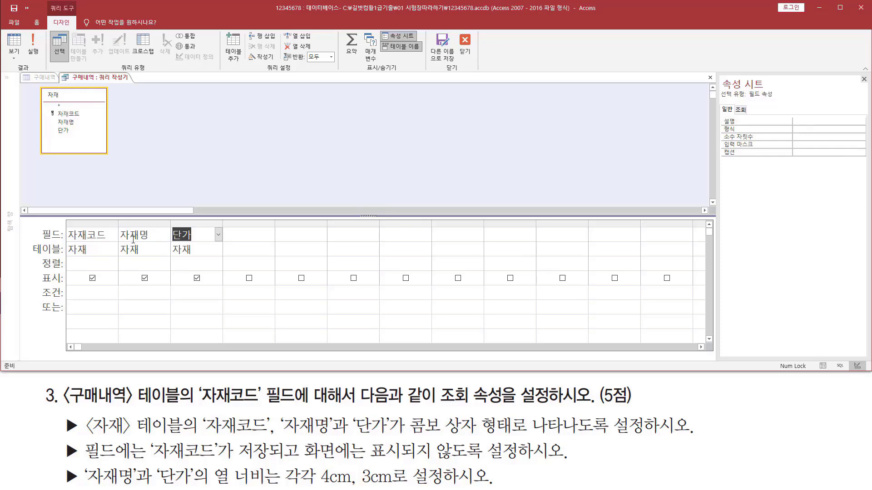
Clear the 자재코드, 자재명 and 단가 fields from the query grid
key(Delete)
key(shift+Tab)
key(Delete)
key(shift+Tab)
key(Delete)
click(114, 234)
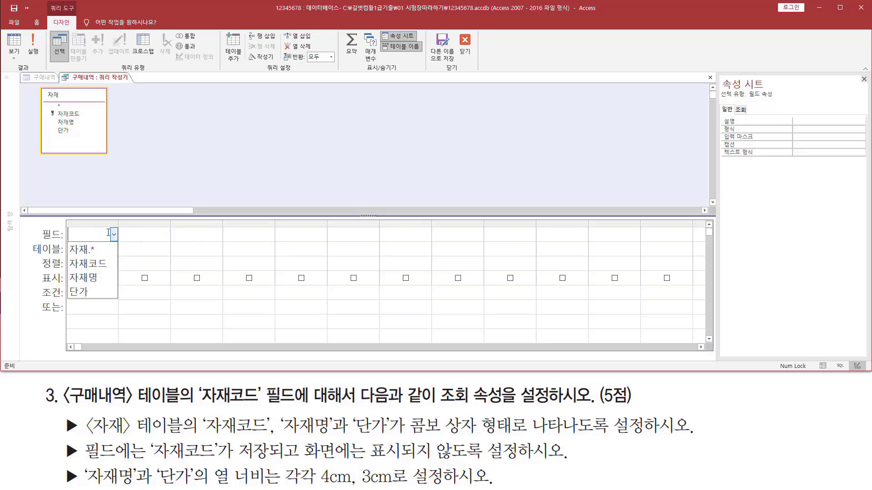
click(138, 180)
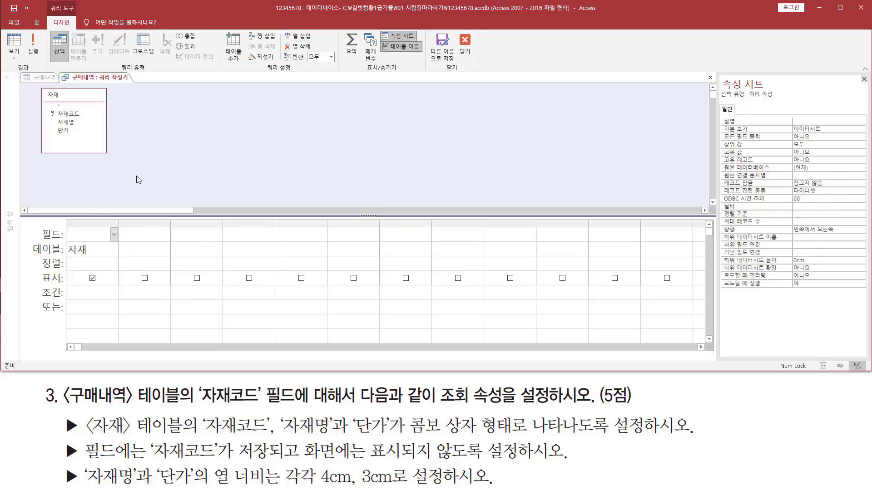
Add all fields of the 자재 table (자재.*) to the query, close the query builder and save it as the row source
click(64, 107)
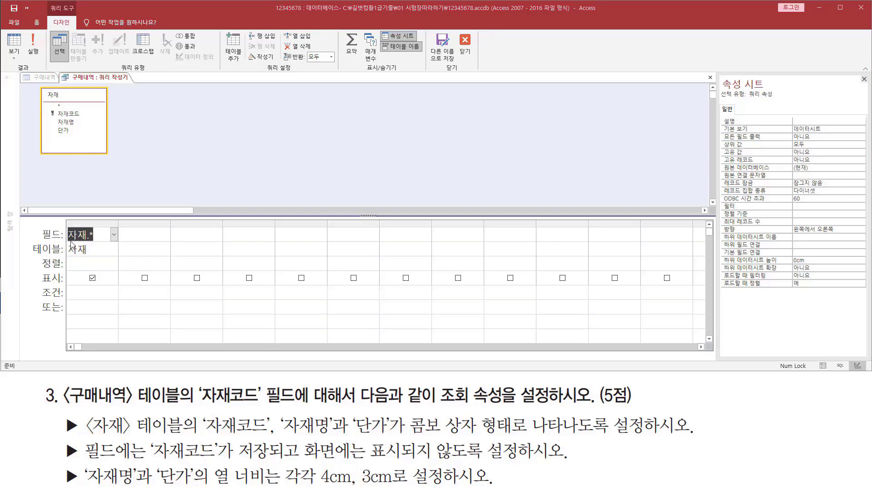
drag(701, 70, 717, 85)
key(Escape)
click(710, 78)
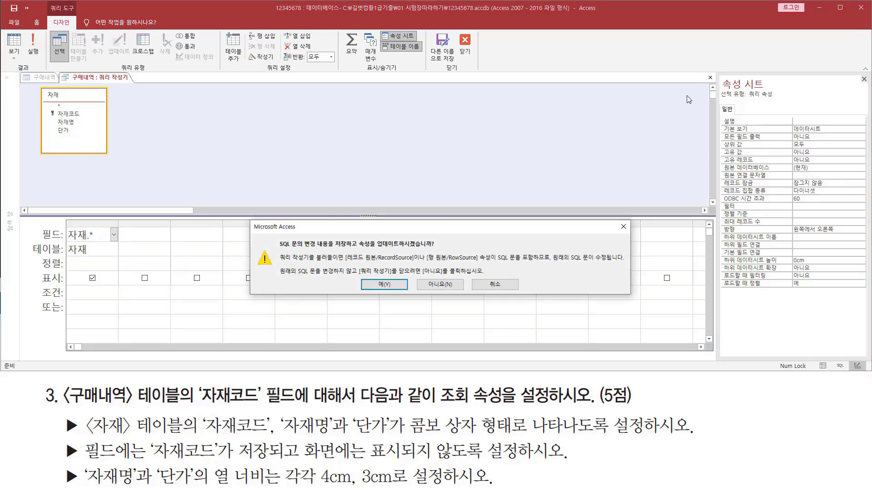
drag(372, 250, 440, 249)
drag(364, 281, 376, 287)
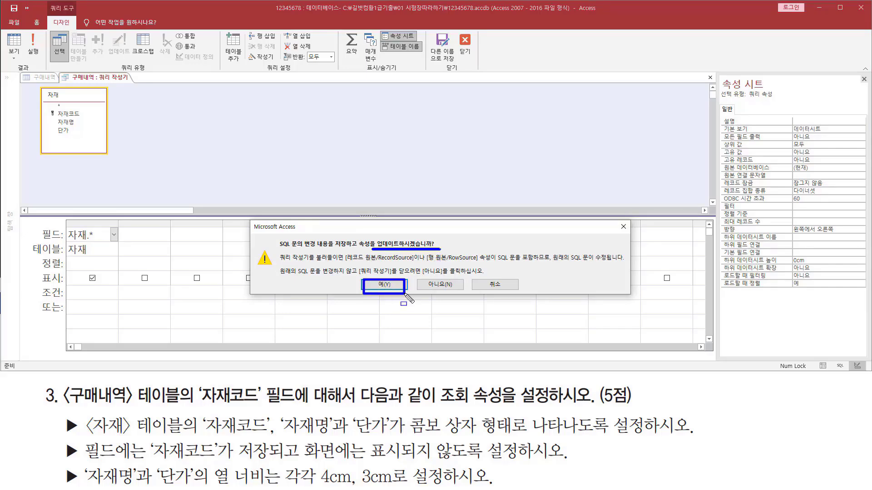
key(Escape)
click(384, 284)
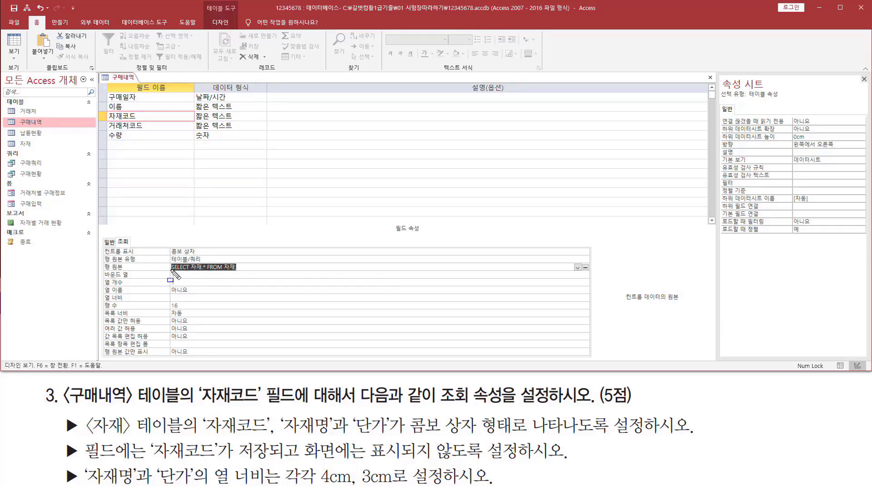
Review the field order in the row source query and the 바운드 열 property of the 자재코드 lookup
drag(169, 271, 246, 271)
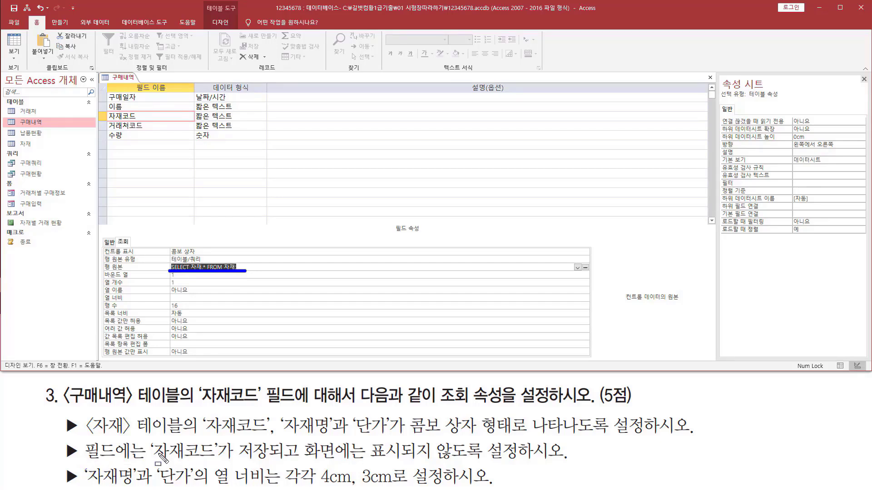
drag(148, 438, 236, 464)
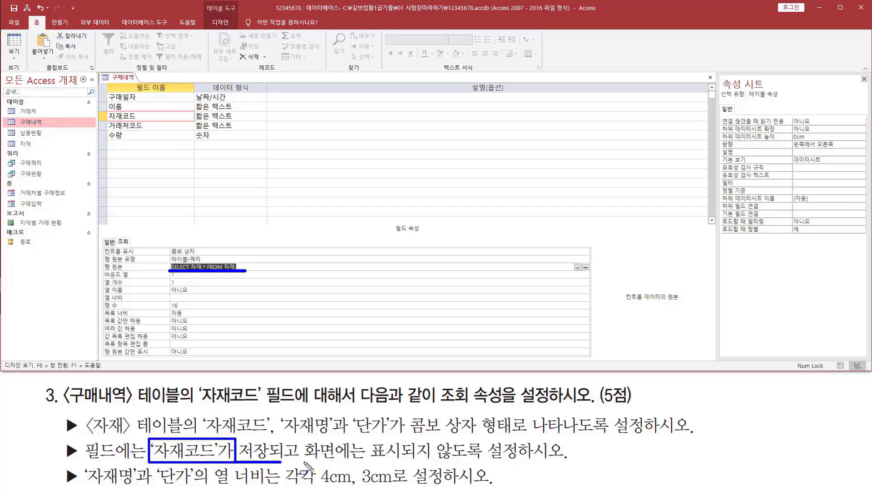
key(Escape)
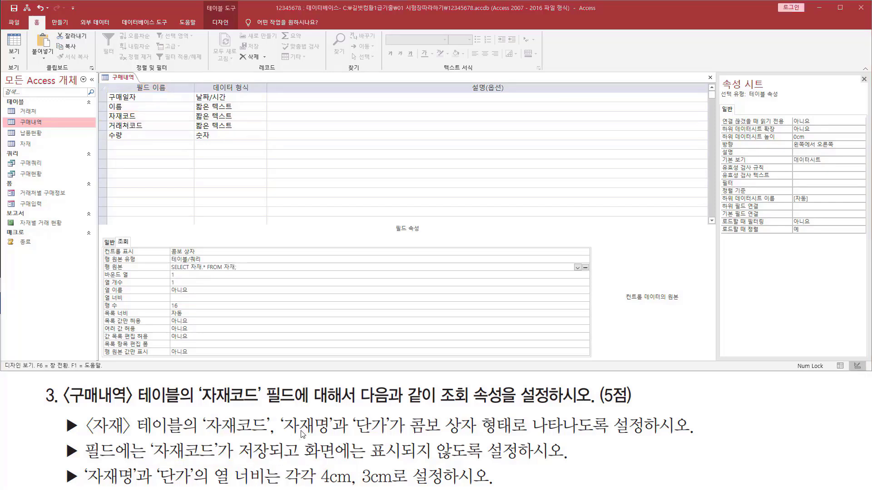
click(586, 268)
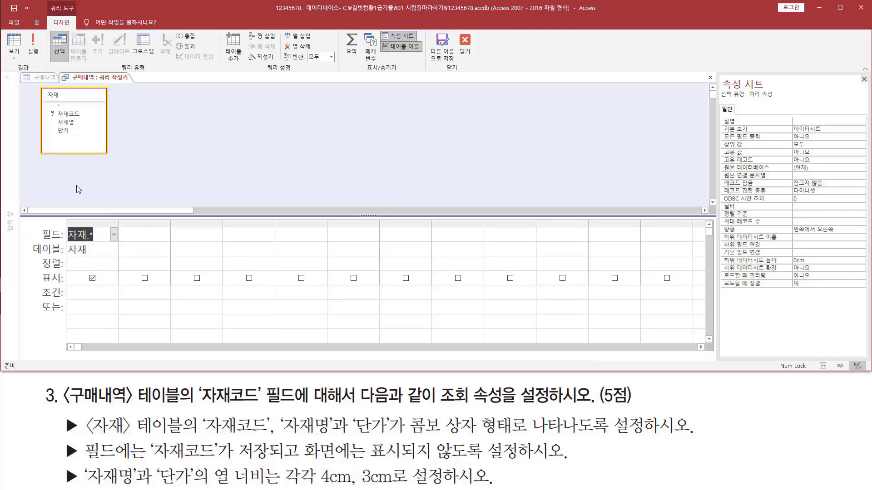
click(73, 116)
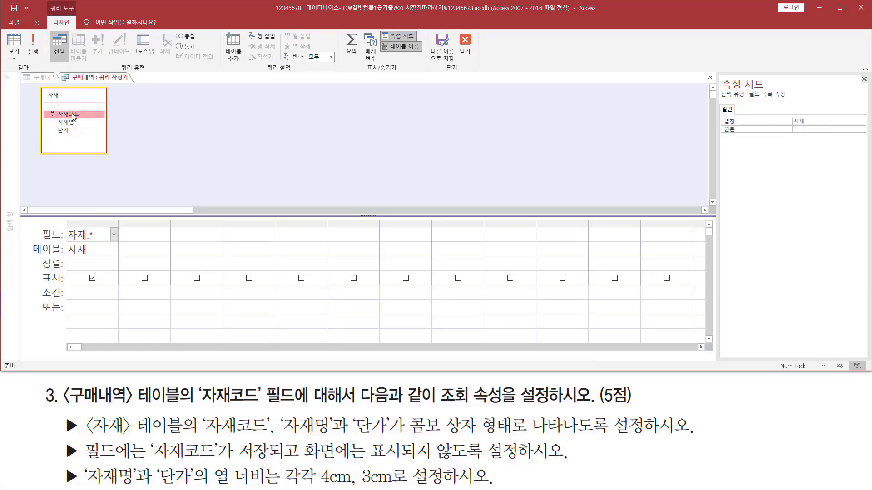
click(710, 77)
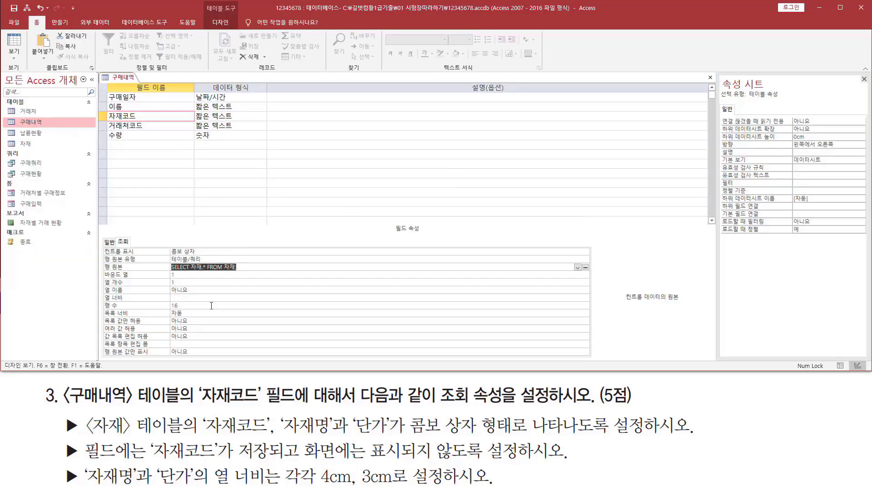
click(192, 275)
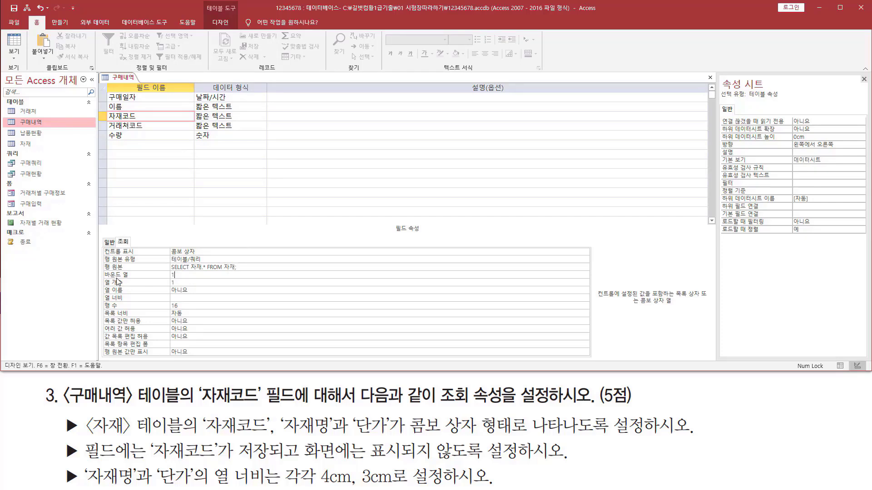
key(ctrl+shift+d)
drag(167, 271, 182, 277)
key(Escape)
key(ctrl+shift+d)
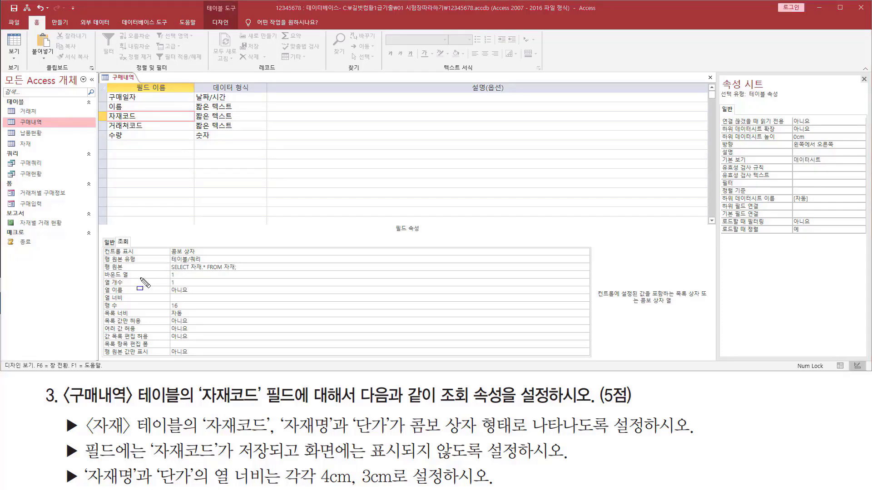
mouse_move(105, 278)
mouse_down()
mouse_move(168, 284)
mouse_move(187, 282)
mouse_move(187, 272)
mouse_up()
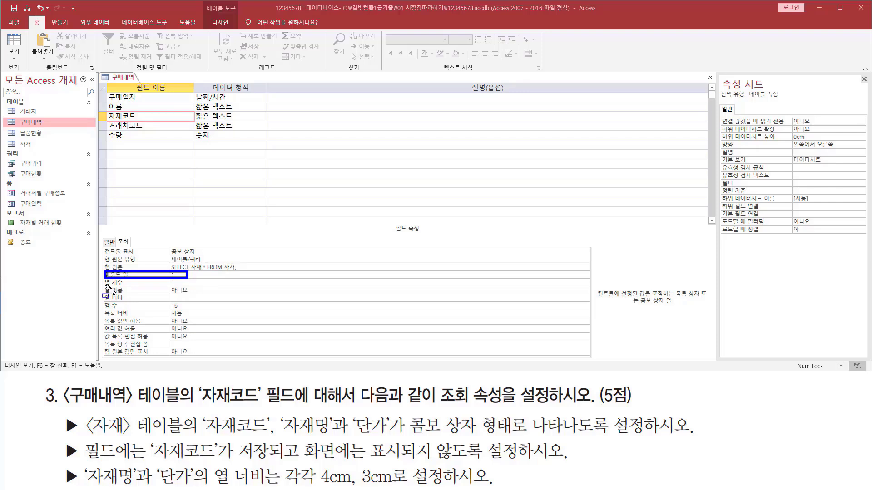
key(Escape)
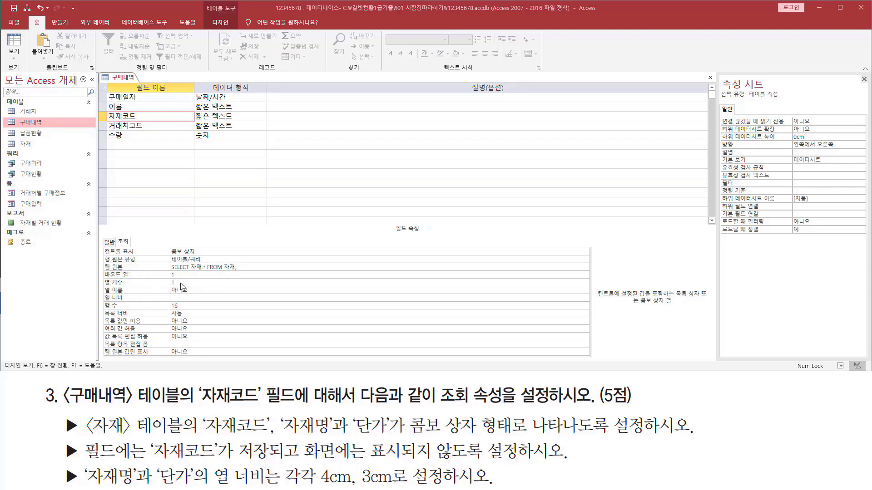
Set the lookup's 열 개수 to 3 and its 열 너비 to 0cm;4cm;3cm
click(183, 282)
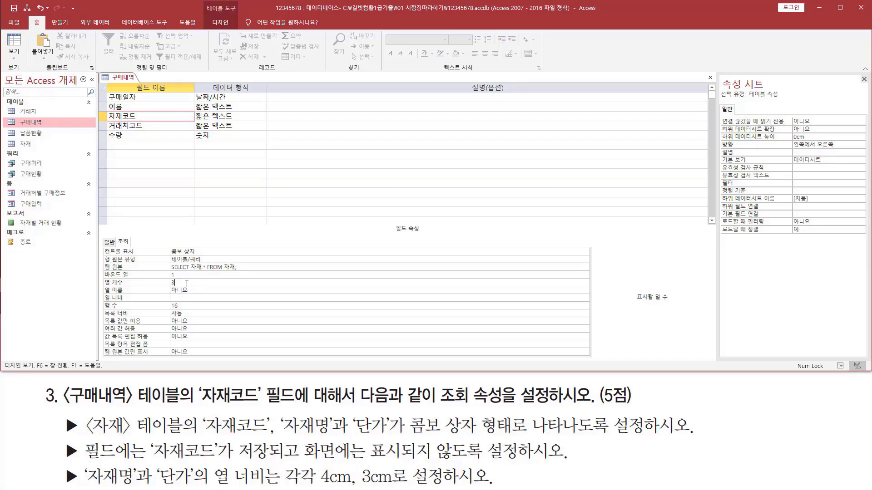
click(181, 298)
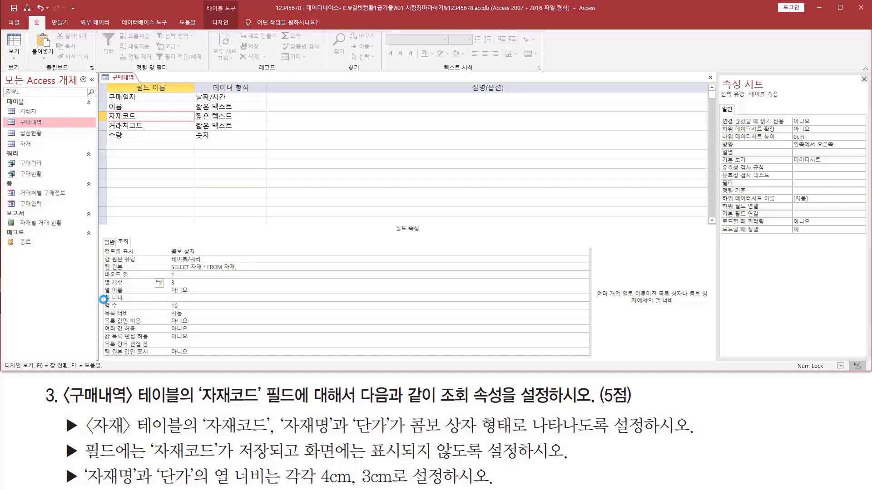
drag(105, 303, 201, 302)
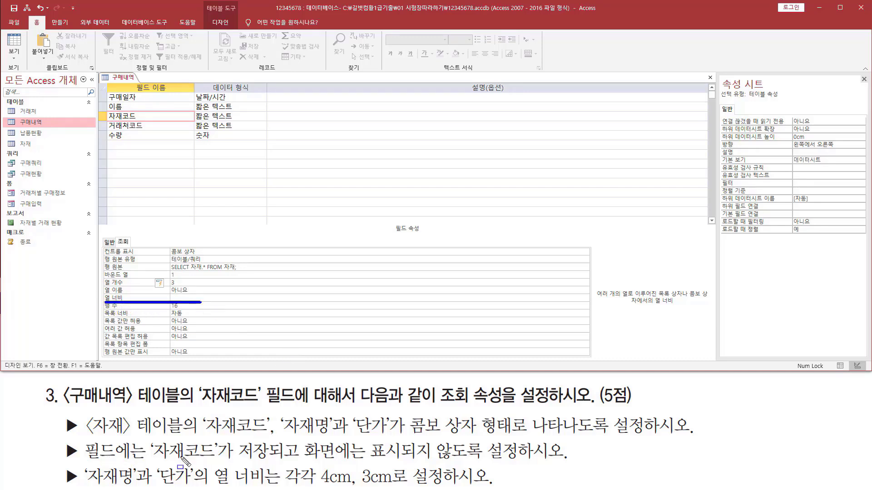
drag(145, 460, 266, 459)
mouse_move(310, 443)
mouse_down()
mouse_move(305, 447)
mouse_move(434, 449)
mouse_move(500, 468)
mouse_move(573, 464)
mouse_up()
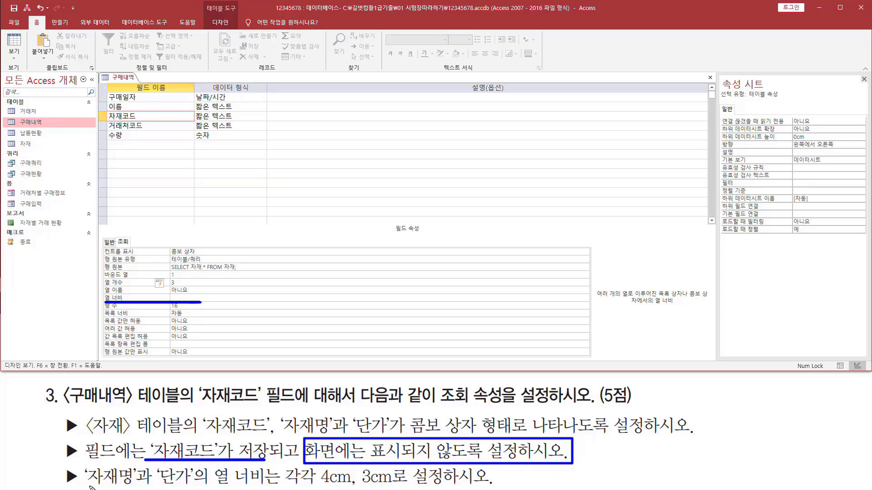
drag(89, 486, 202, 487)
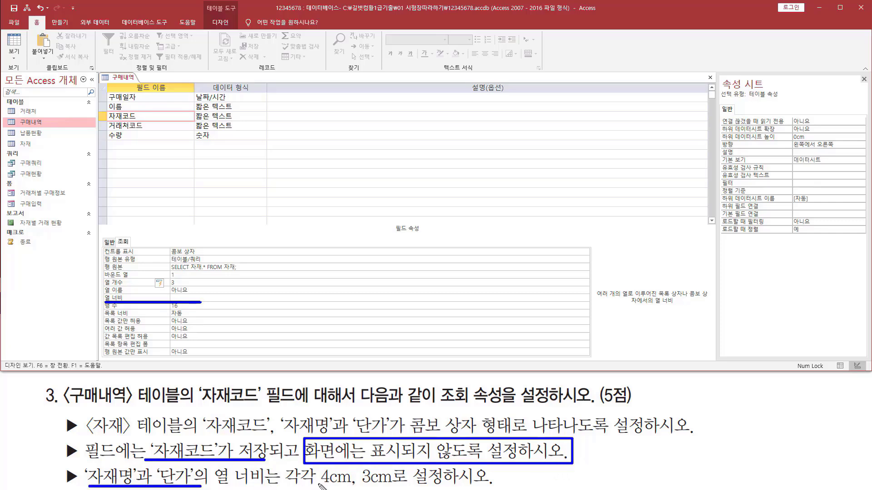
drag(319, 486, 408, 487)
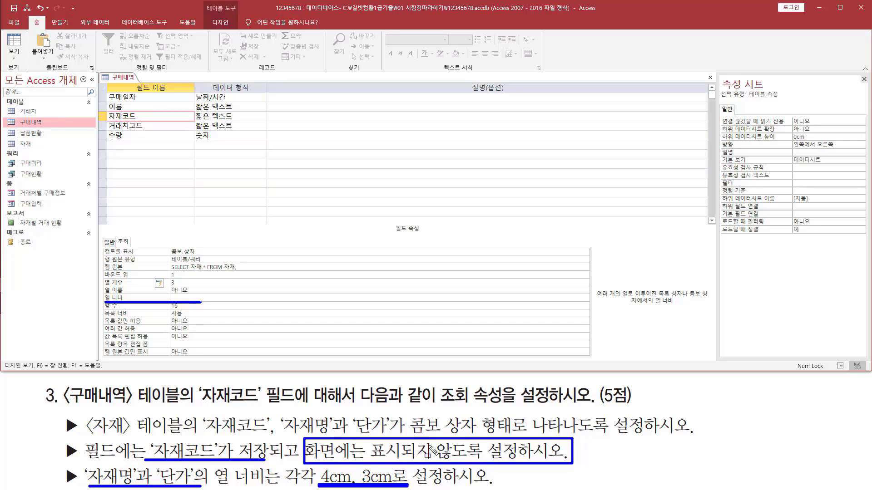
key(Escape)
click(186, 299)
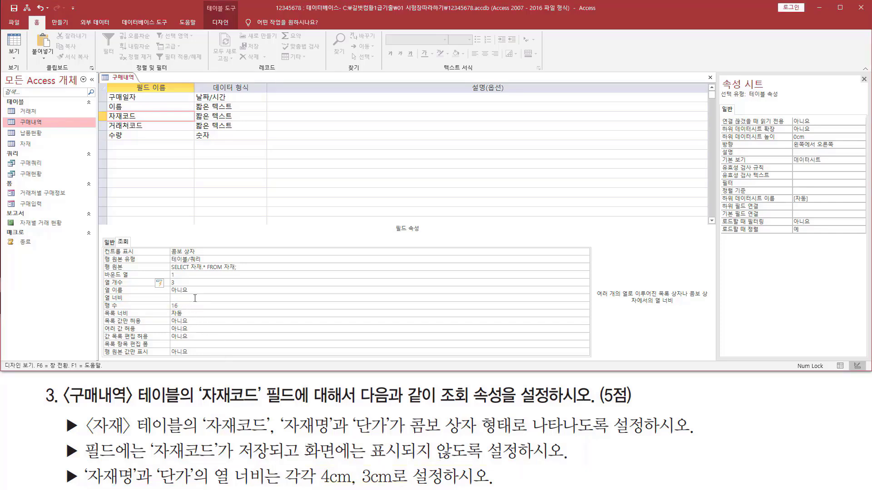
text(0cm;4cm;3cm)
click(192, 307)
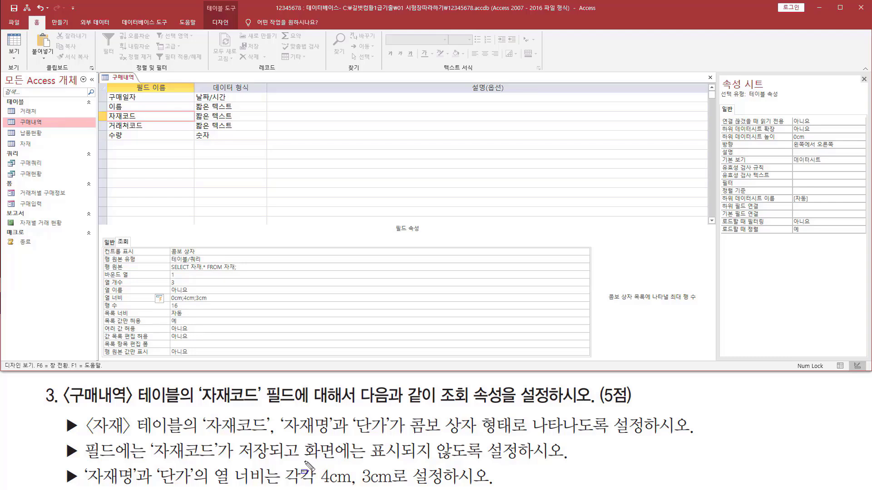
Close the 구매내역 table design and save its changes
mouse_move(305, 462)
mouse_down()
mouse_move(583, 461)
mouse_move(571, 439)
mouse_up()
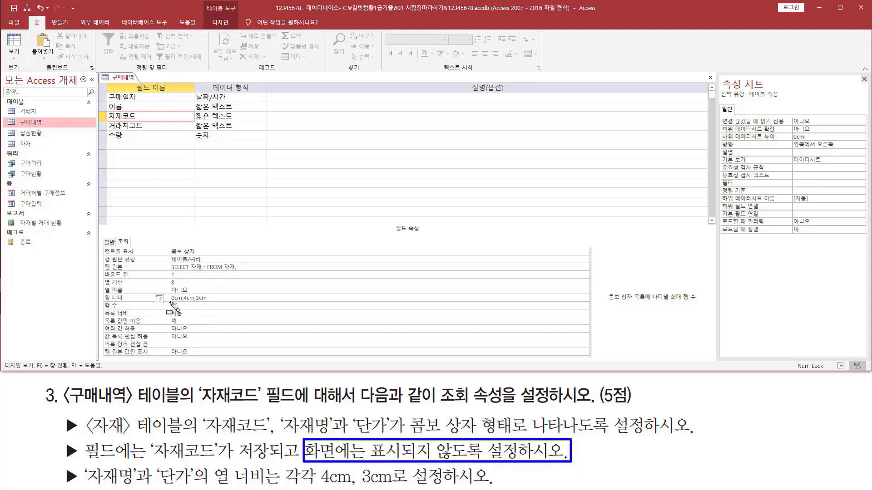
drag(170, 301, 180, 302)
drag(702, 71, 716, 86)
click(710, 78)
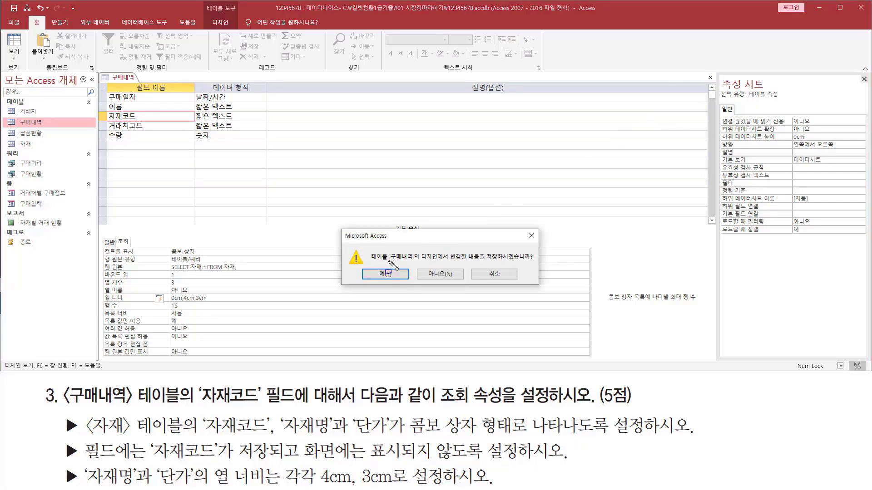
drag(388, 261, 533, 262)
drag(368, 264, 397, 281)
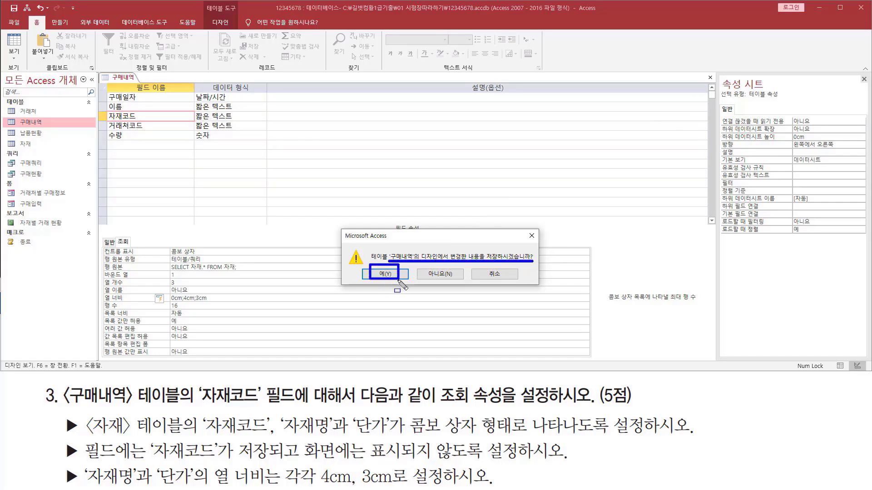
key(Escape)
click(390, 274)
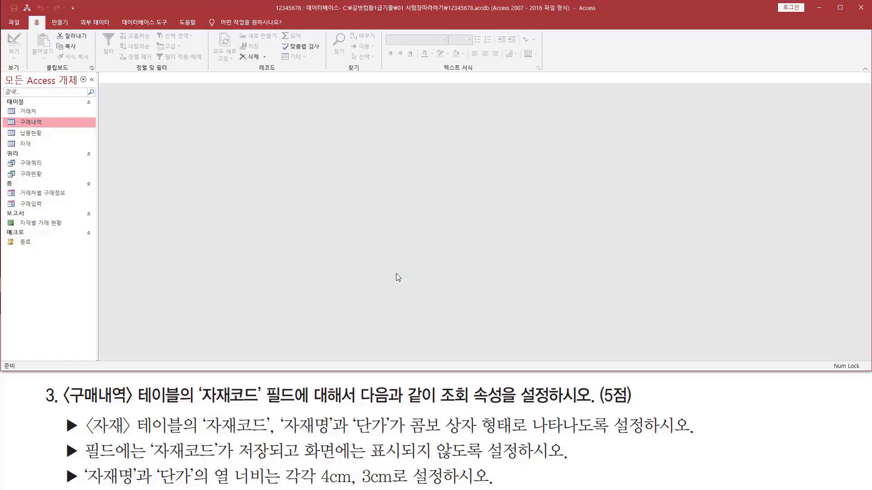
Open the 구매내역 datasheet, check the combo box list in the first record's 자재코드 field, and close the table
double_click(25, 122)
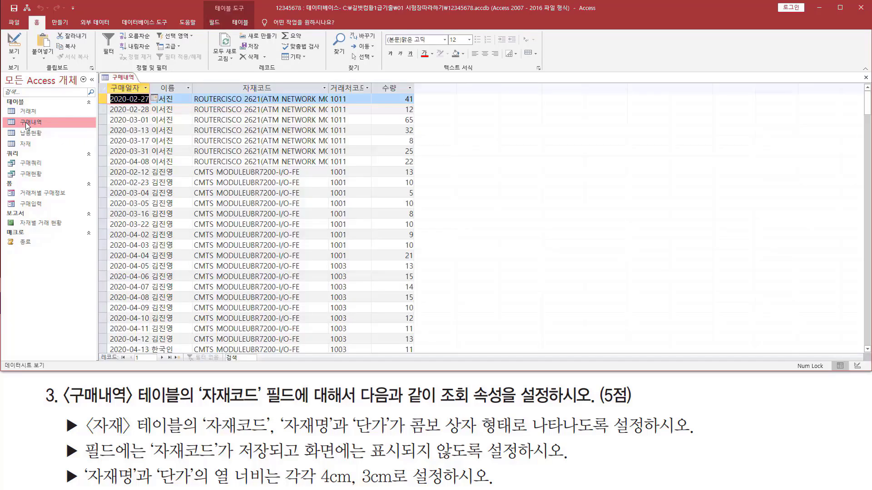
click(278, 99)
click(324, 99)
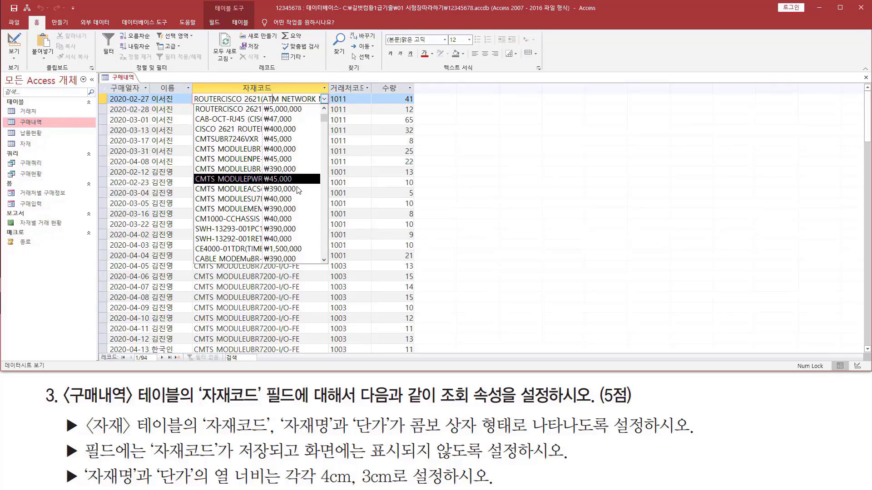
click(324, 99)
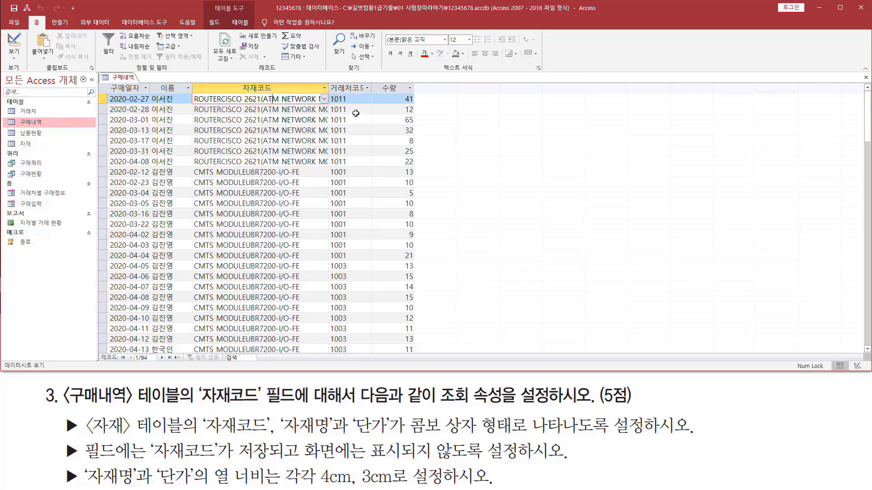
click(865, 78)
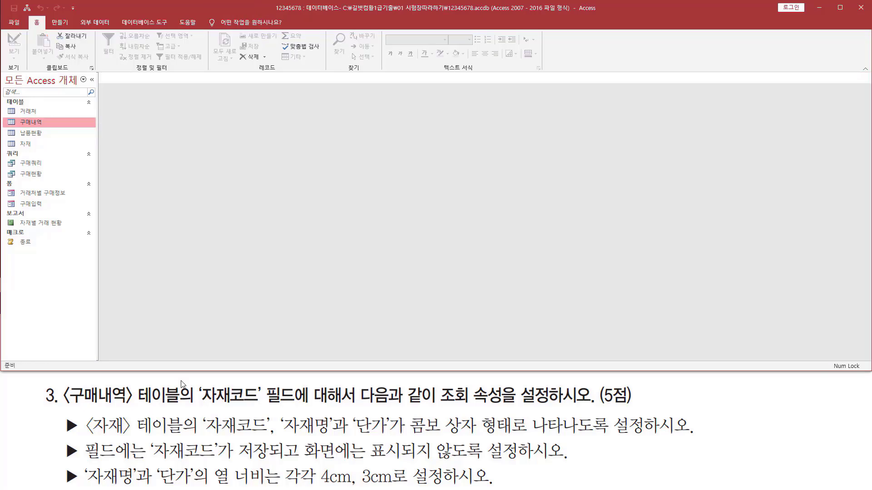